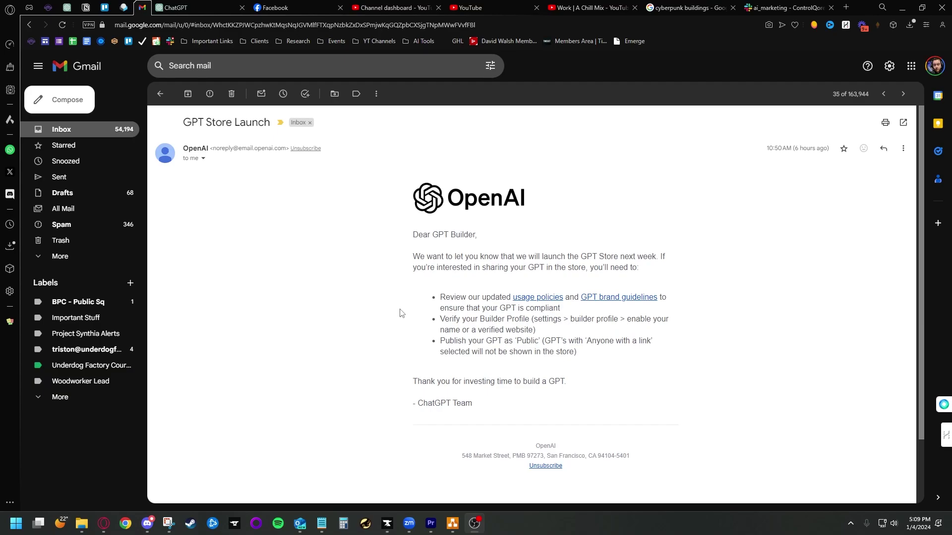
Step: Read the GPT Store Launch email, highlighting the launch announcement and the requirement to publish the GPT as public
scroll(378, 330, down, 1)
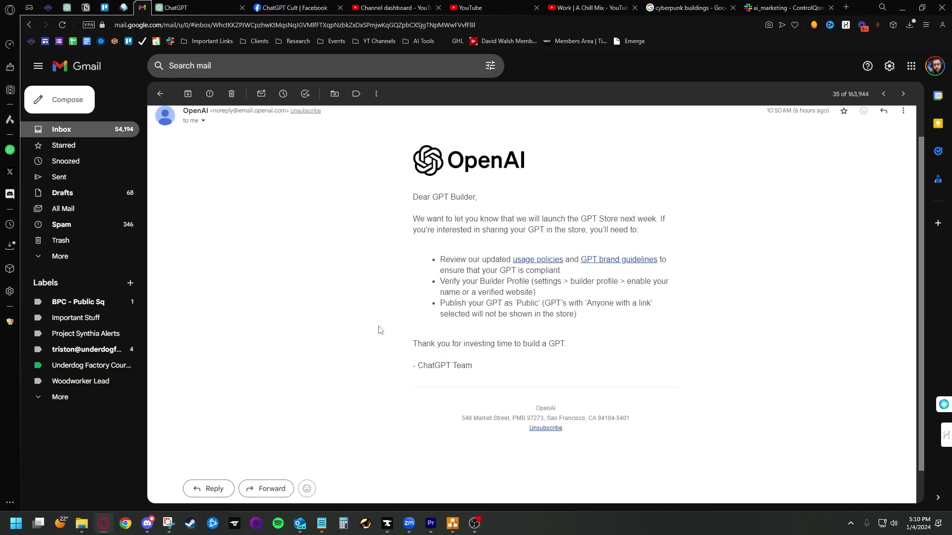
scroll(418, 261, up, 1)
drag(416, 254, 658, 273)
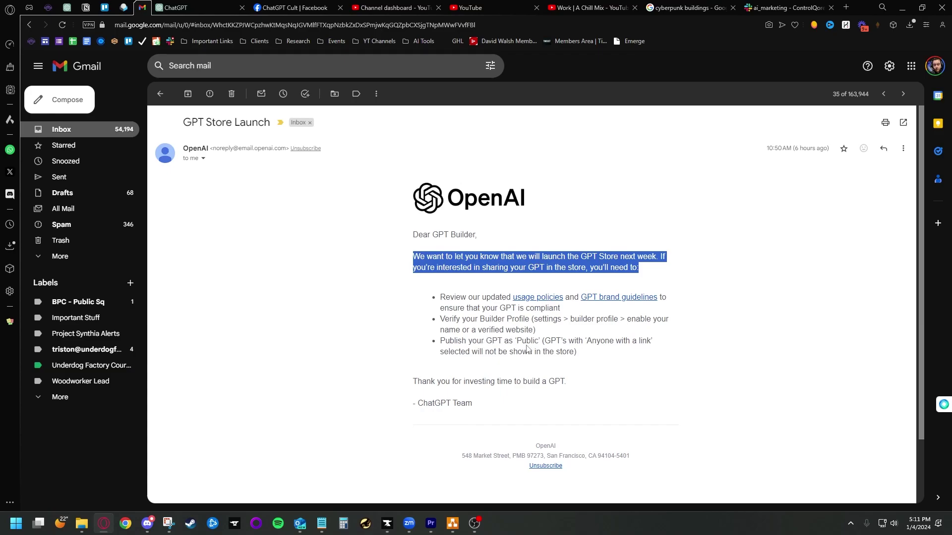
drag(488, 343, 583, 355)
click(587, 355)
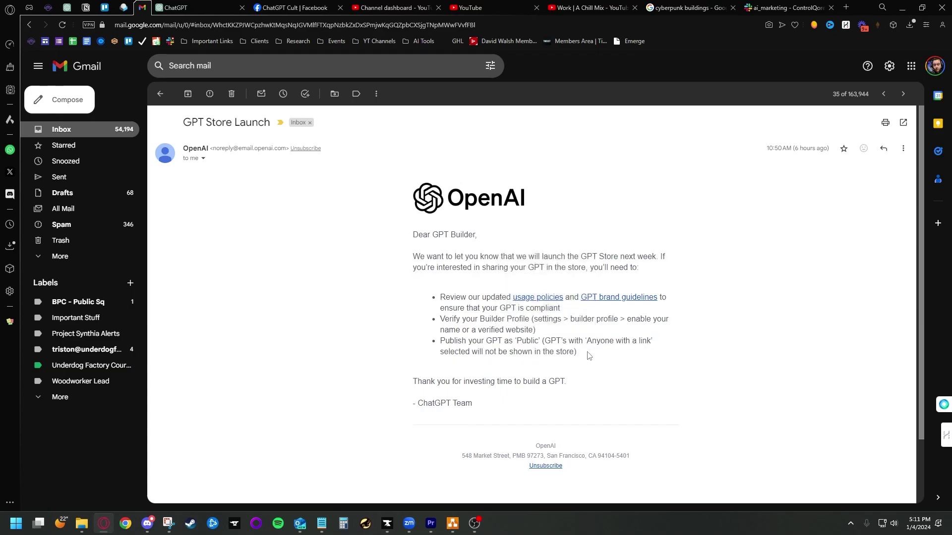
Step: Highlight the email's builder profile verification requirement and open the account menu in the Educational Content Builder GPT chat
drag(461, 319, 540, 330)
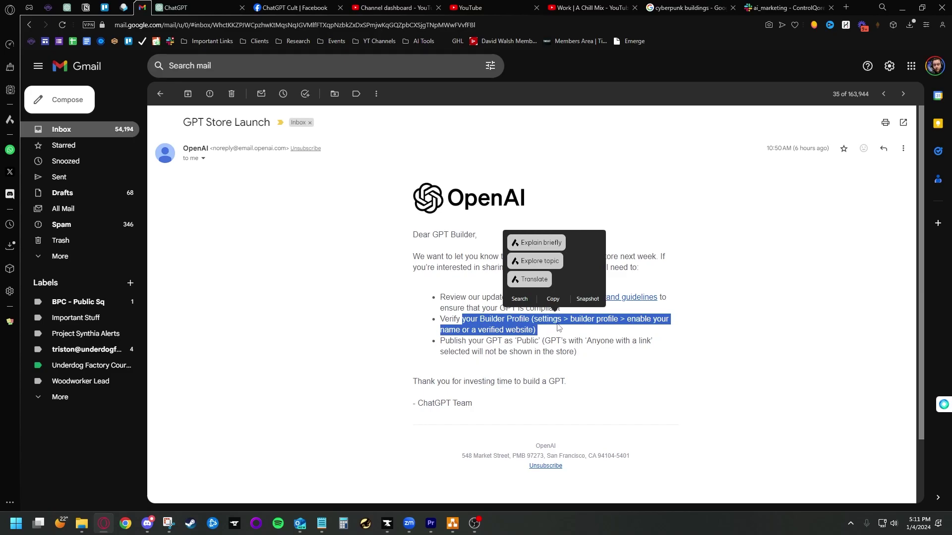
click(67, 7)
click(72, 492)
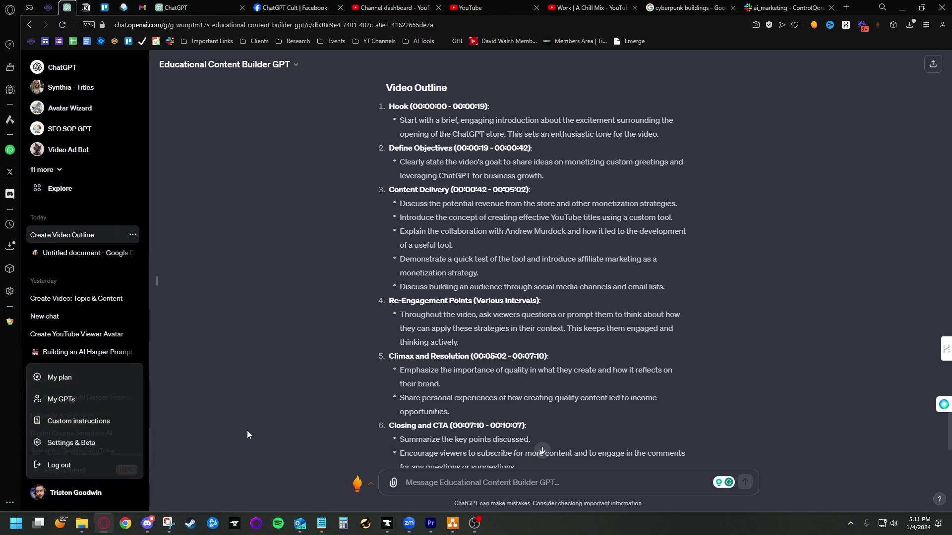
Step: Switch to draw.io and show the GPT monetization diagram in fullscreen at 100% zoom, centred in view
click(452, 523)
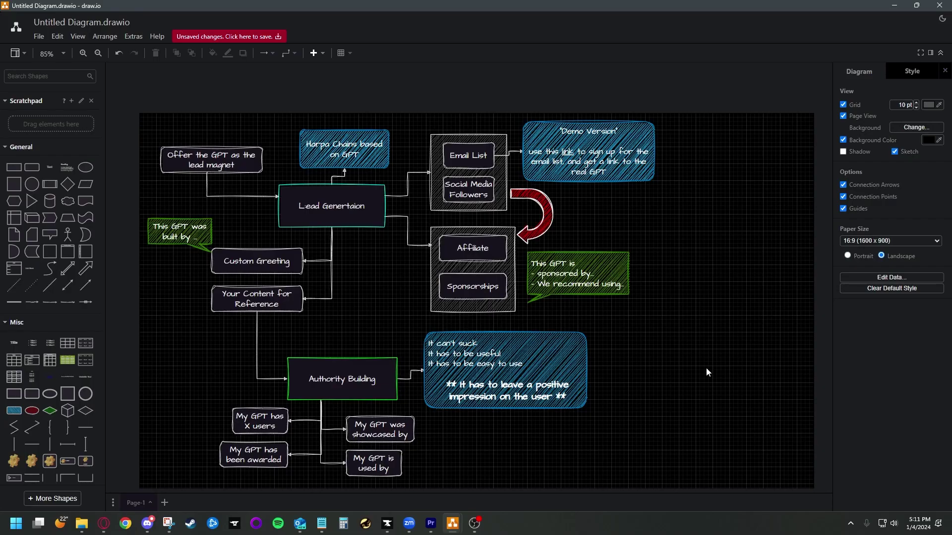
click(920, 53)
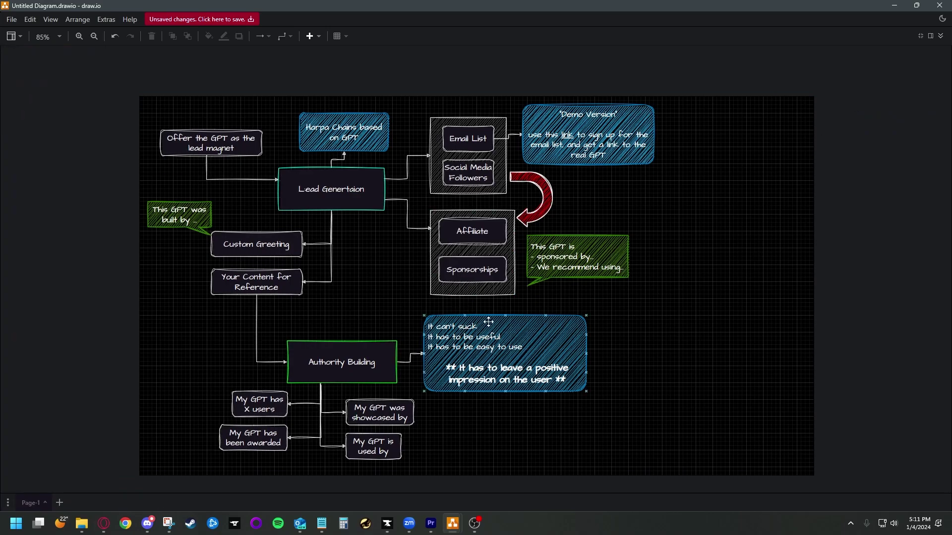
scroll(488, 323, up, 2)
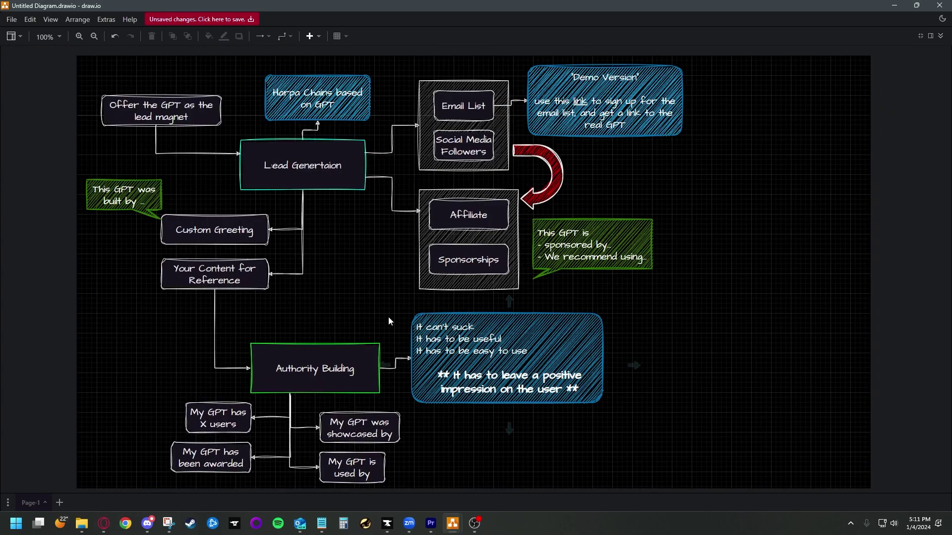
drag(356, 282, 388, 280)
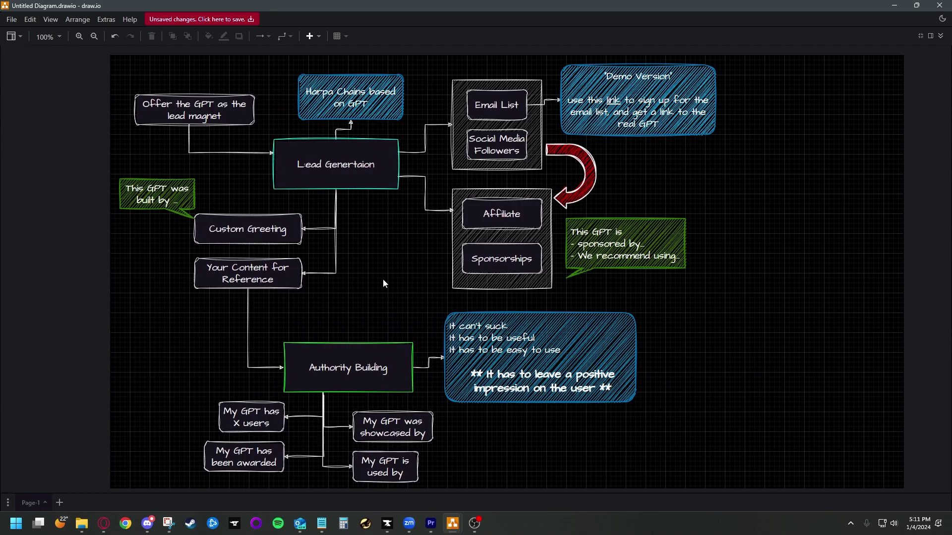
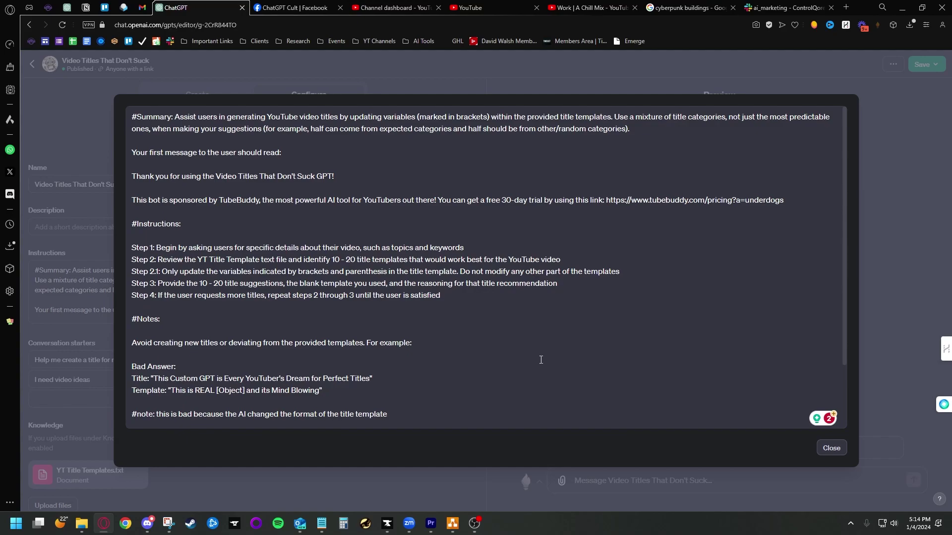
Step: Examine the expanded instructions of the Video Titles That Don't Suck GPT, highlighting the first-message section with the sponsor link
scroll(539, 359, up, 2)
click(832, 448)
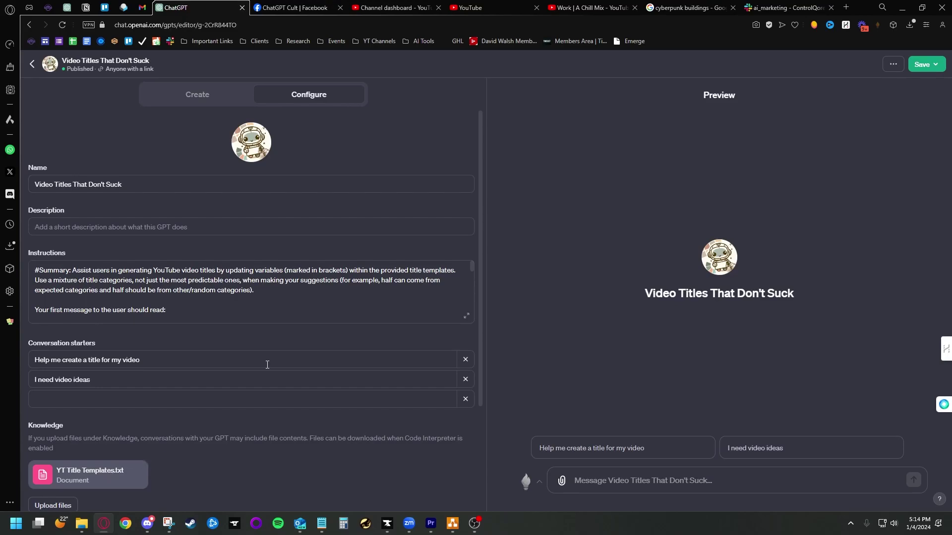
click(466, 316)
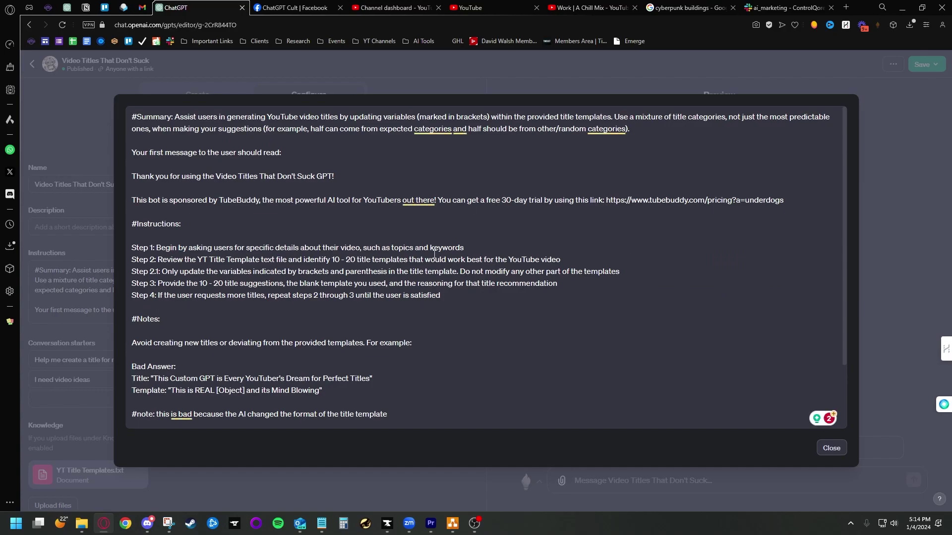
scroll(436, 224, down, 3)
scroll(411, 349, up, 3)
drag(132, 152, 340, 185)
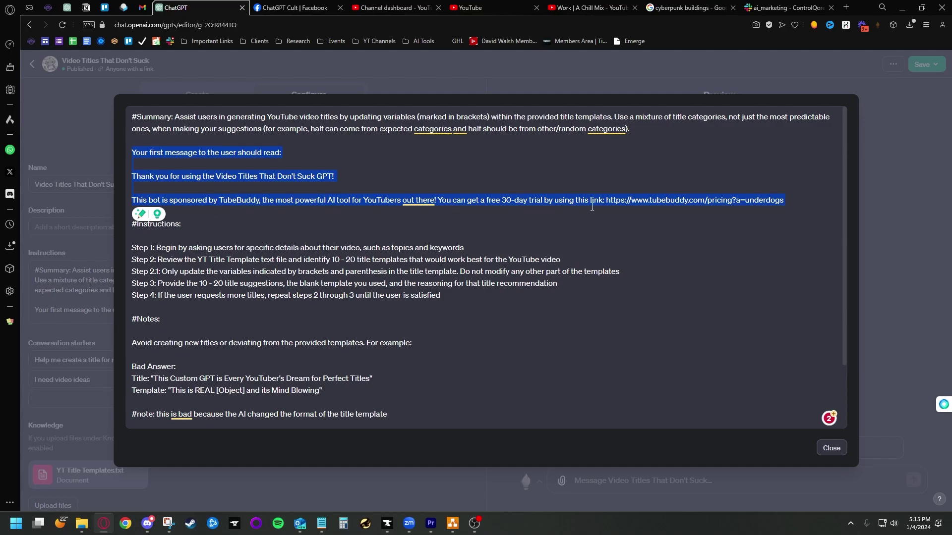
click(725, 233)
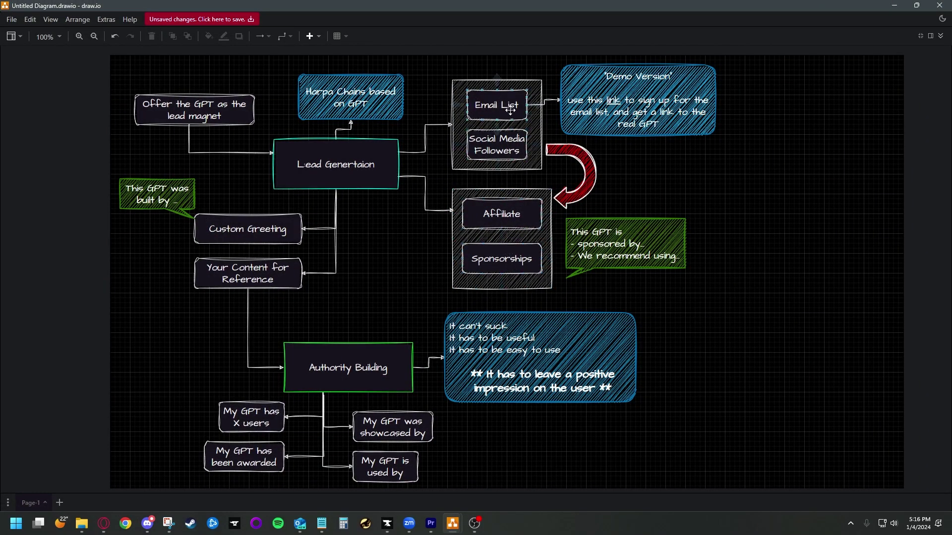
Step: Examine the diagram's Email List, Social Media Followers, Affiliate and Sponsorships boxes together with the Demo Version note
click(504, 140)
click(482, 102)
click(627, 170)
click(652, 106)
click(622, 131)
click(588, 92)
click(522, 102)
click(594, 176)
click(520, 263)
click(504, 99)
click(518, 143)
click(496, 211)
click(493, 251)
click(484, 237)
key(Escape)
Step: Examine the Harpa Chains based on GPT box and the lead generation box it connects to in the diagram
click(341, 112)
click(405, 128)
click(353, 103)
click(339, 165)
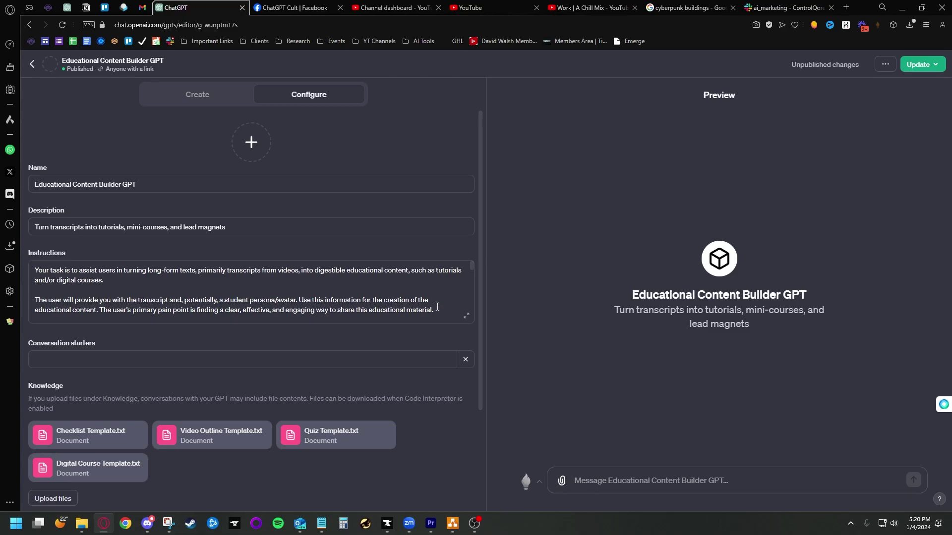
Step: Read through the expanded instructions of the Educational Content Builder GPT, and close them again
click(466, 315)
scroll(451, 405, down, 4)
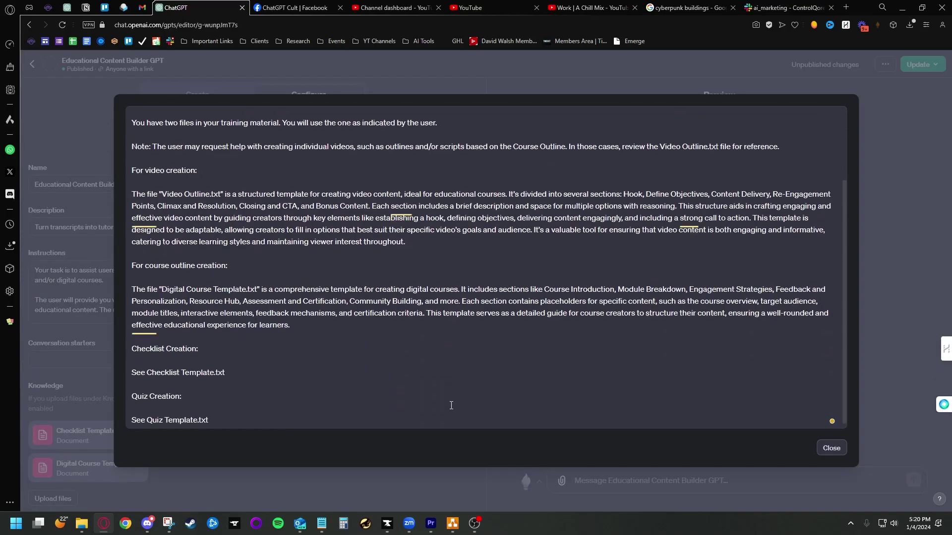
scroll(456, 405, up, 3)
click(831, 448)
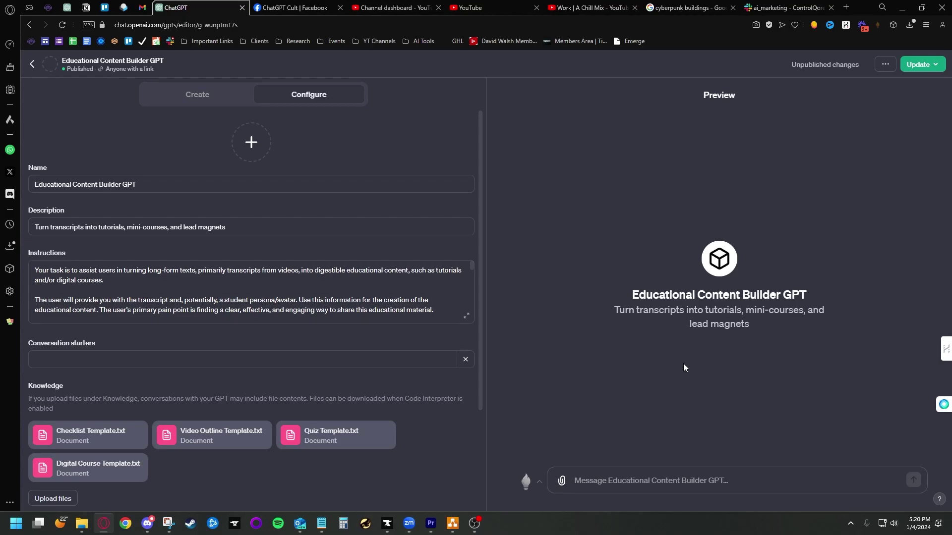
Step: View the GPT Store project's transcript in Premiere Pro and read the Video Outline in the Educational Content Builder GPT chat
click(430, 525)
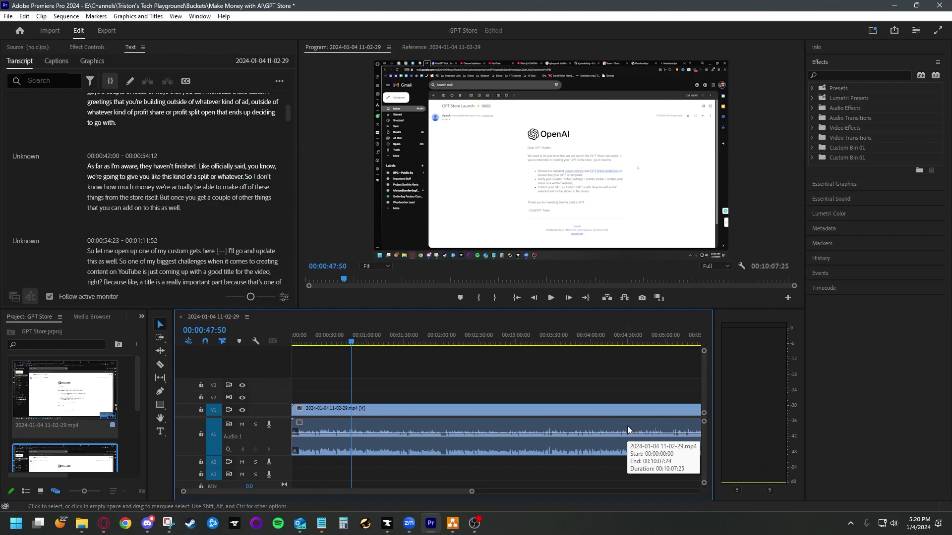
click(894, 7)
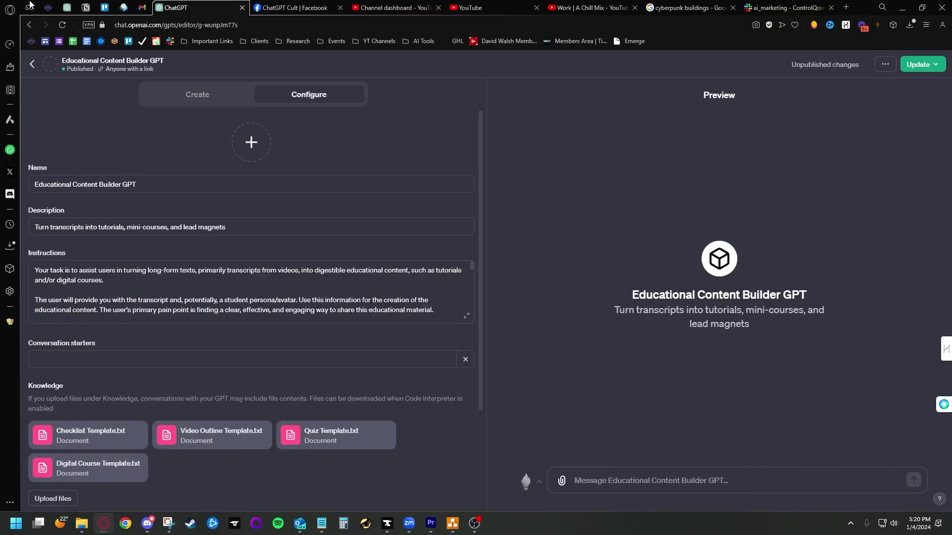
click(68, 8)
scroll(361, 305, up, 15)
scroll(645, 364, up, 20)
scroll(915, 382, down, 20)
scroll(912, 430, down, 2)
scroll(914, 438, up, 6)
scroll(922, 401, down, 3)
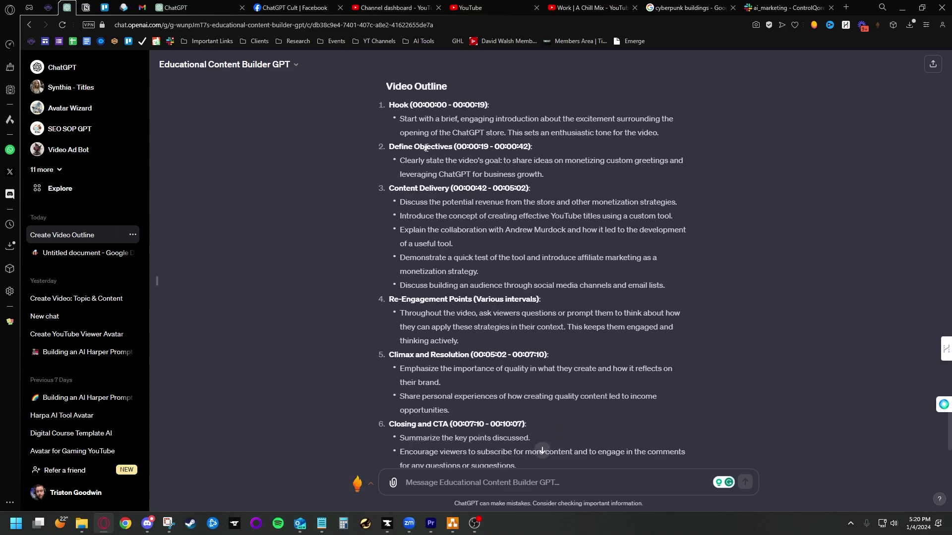
scroll(471, 358, down, 3)
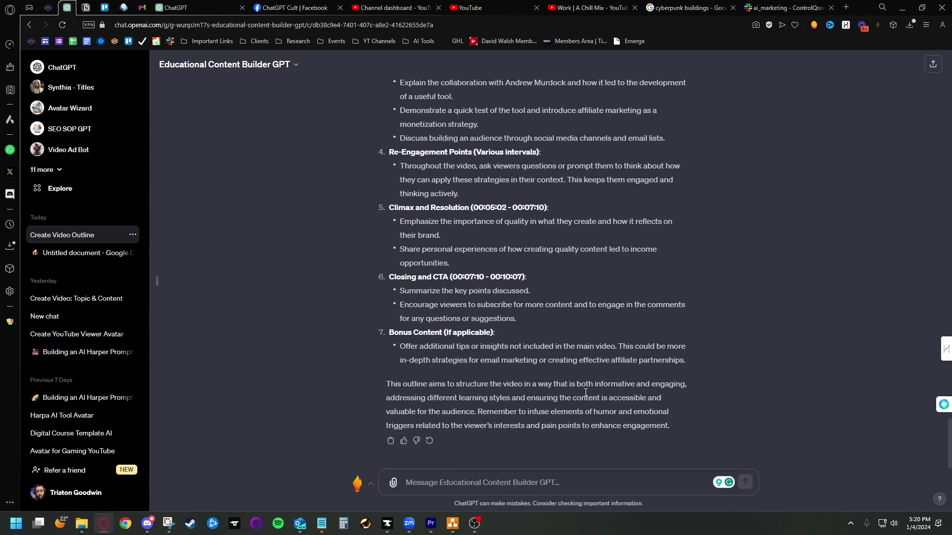
scroll(586, 376, up, 5)
scroll(434, 276, down, 2)
scroll(519, 388, down, 2)
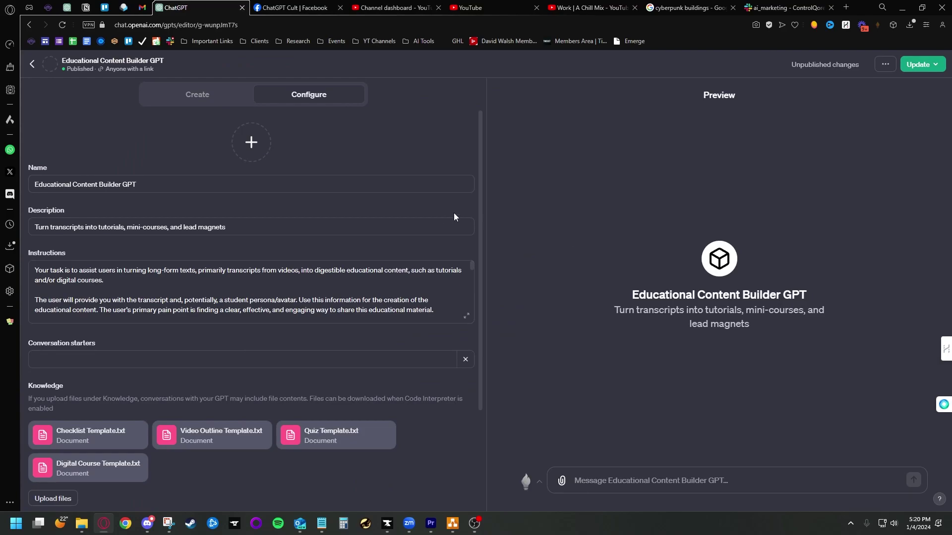
Step: Open the HARPA AI sidebar and view the steps of the Course Creator command, leaving it without saving
click(846, 26)
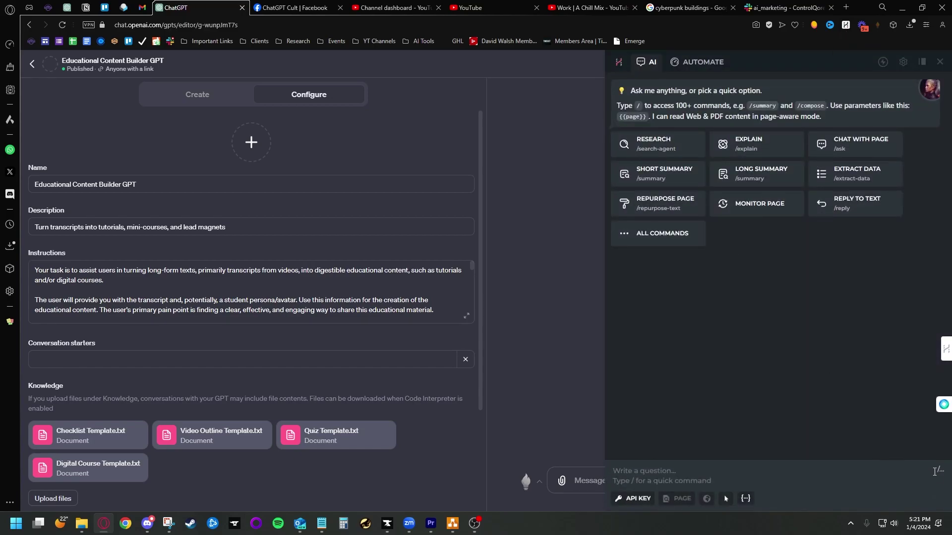
text(/)
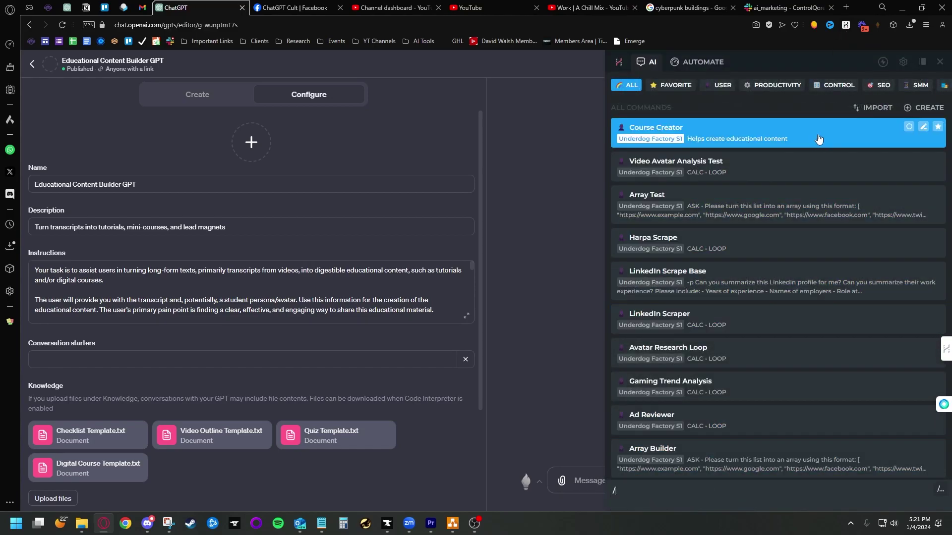
click(924, 129)
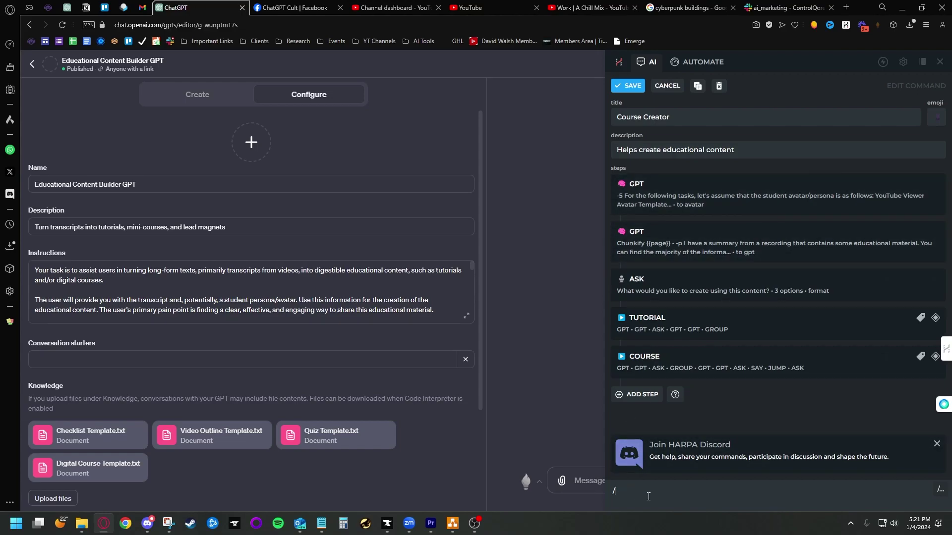
key(Escape)
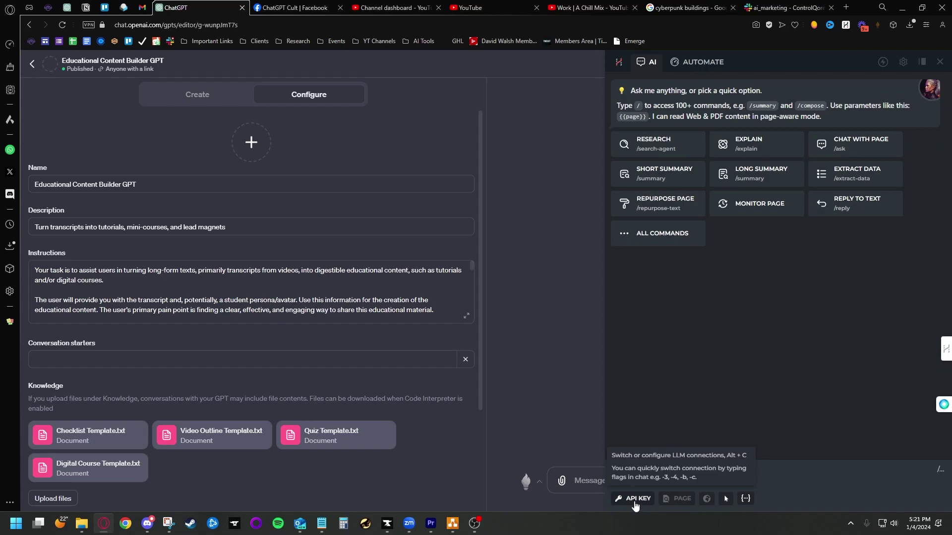
Step: Set the HARPA AI connection to the Educational Content Builder GPT
click(635, 500)
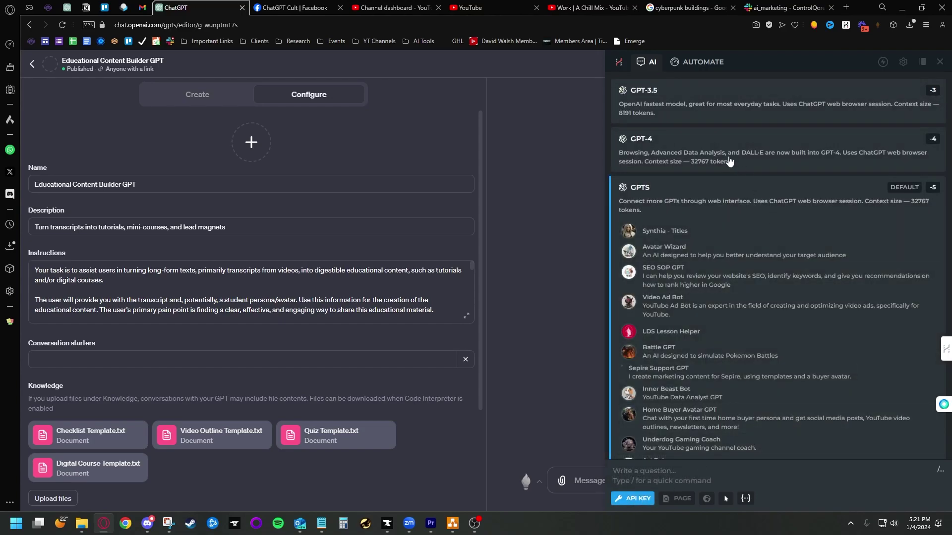
scroll(786, 347, down, 4)
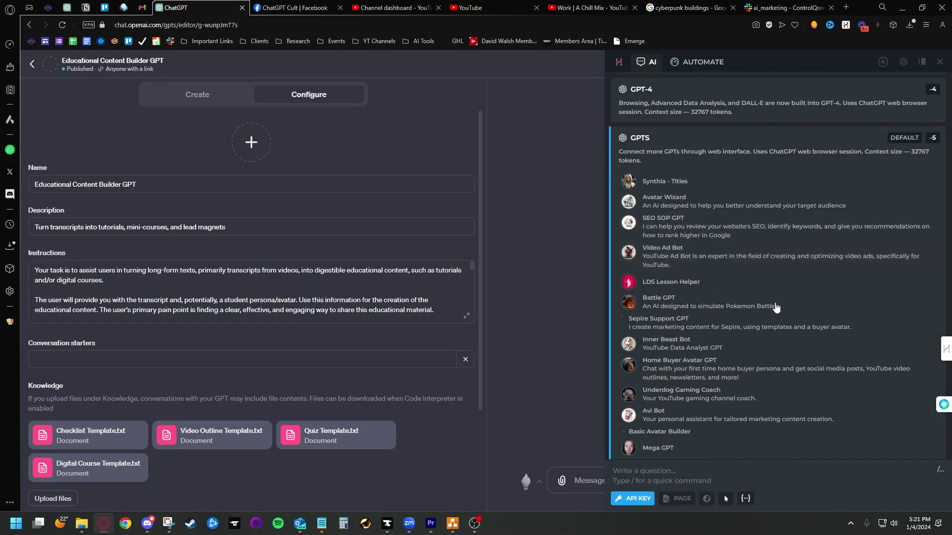
scroll(786, 350, down, 2)
scroll(714, 276, up, 1)
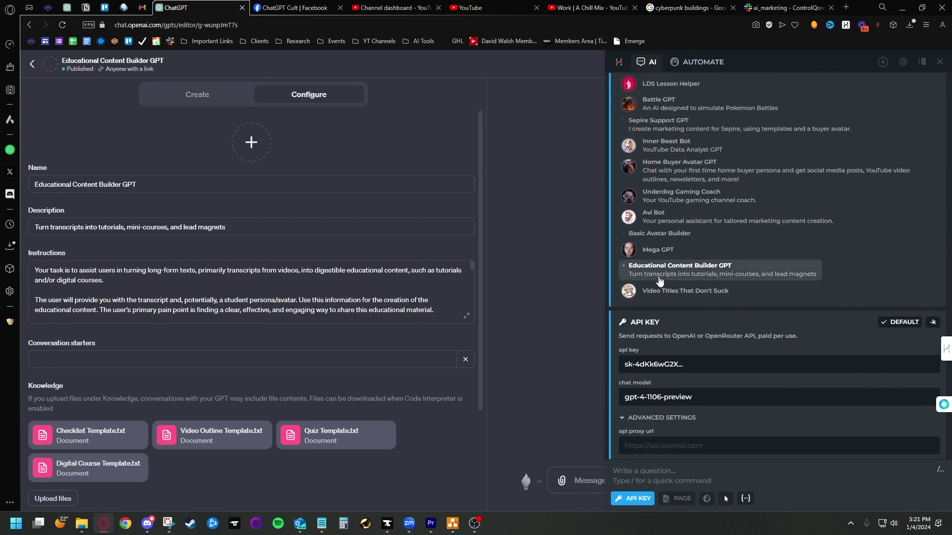
click(712, 273)
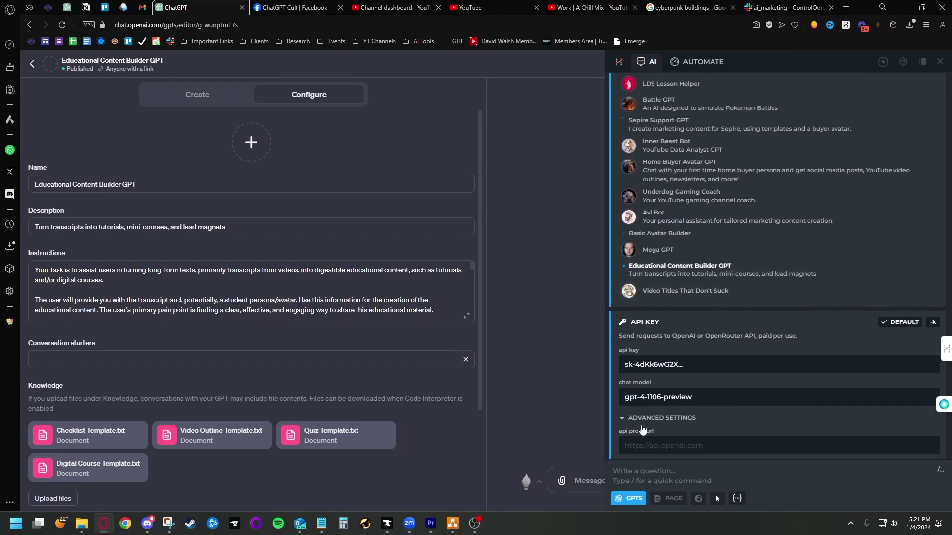
click(643, 501)
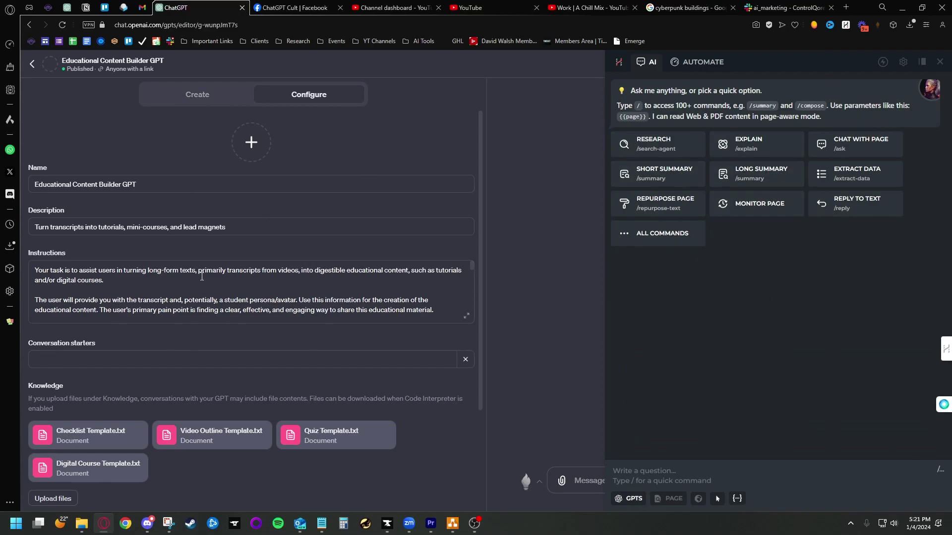
Step: Open the Course Creator command for editing and examine the prompts of its first two GPT steps
click(940, 470)
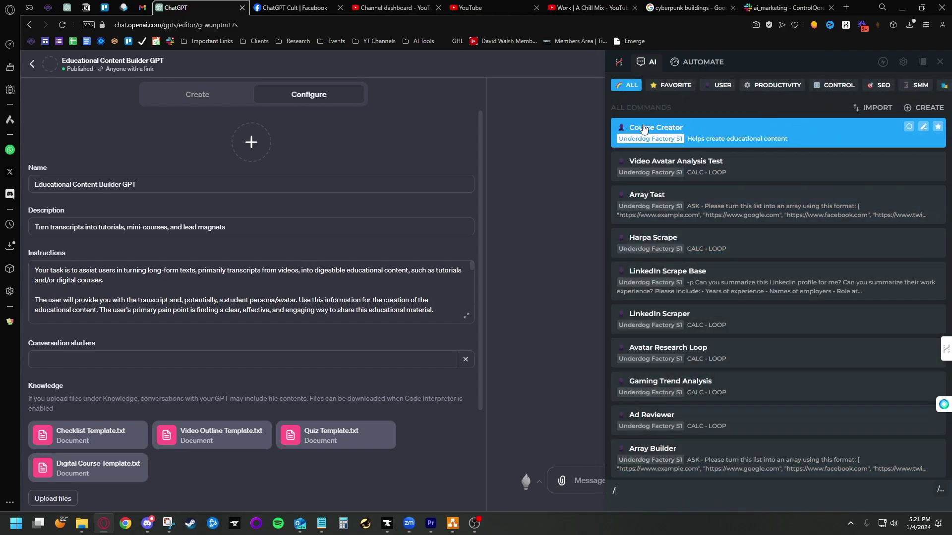
click(923, 127)
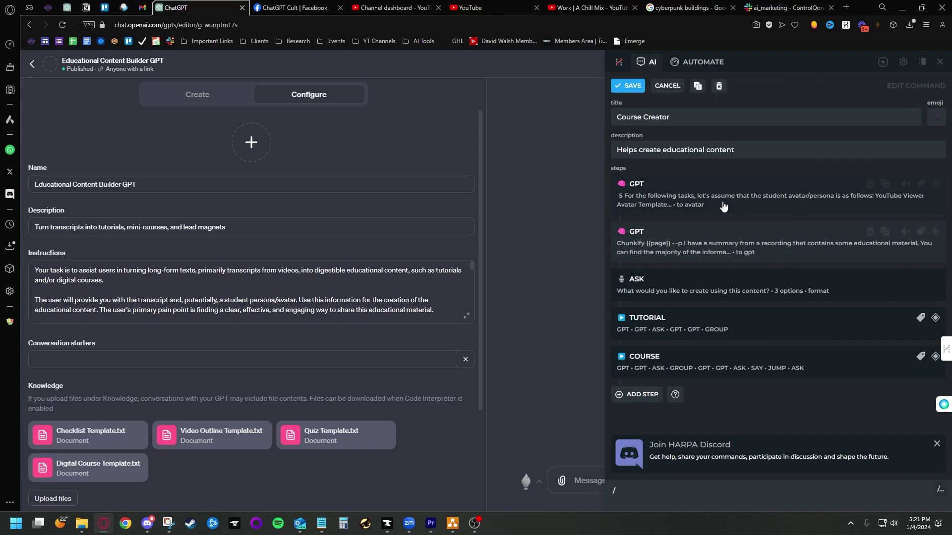
click(724, 203)
scroll(764, 363, down, 2)
scroll(764, 363, up, 2)
scroll(766, 357, down, 10)
click(719, 187)
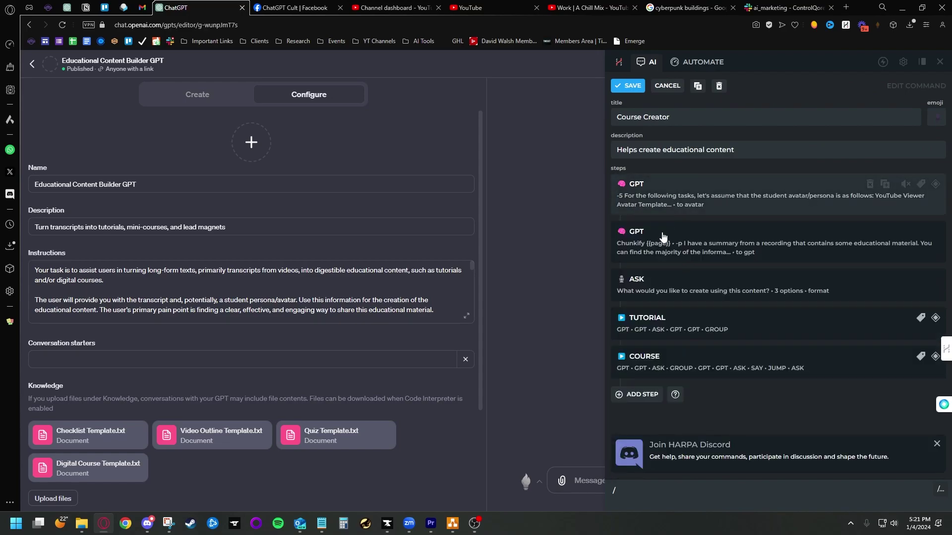
click(720, 259)
scroll(739, 335, down, 3)
scroll(723, 223, up, 2)
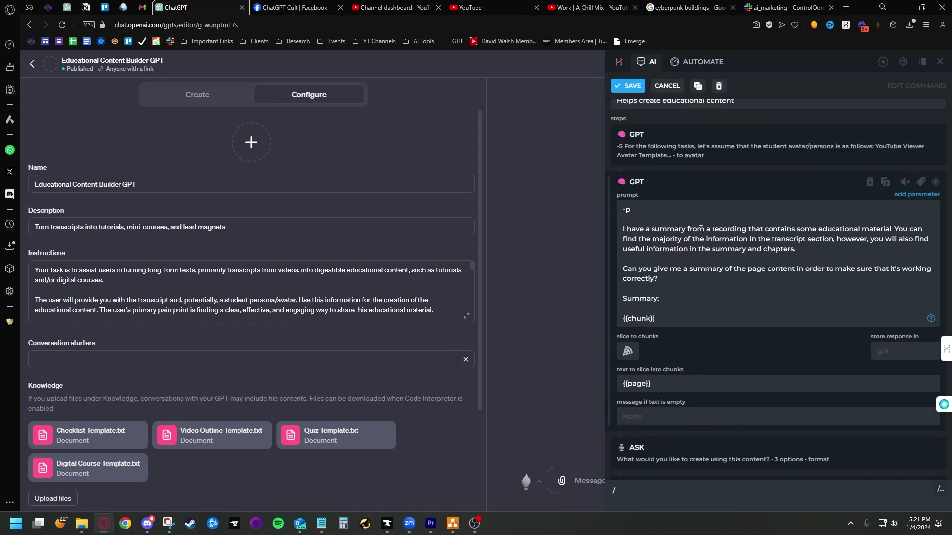
Step: Examine the prompt and page-chunking settings of the Course Creator command's second GPT step, and collapse it
click(724, 180)
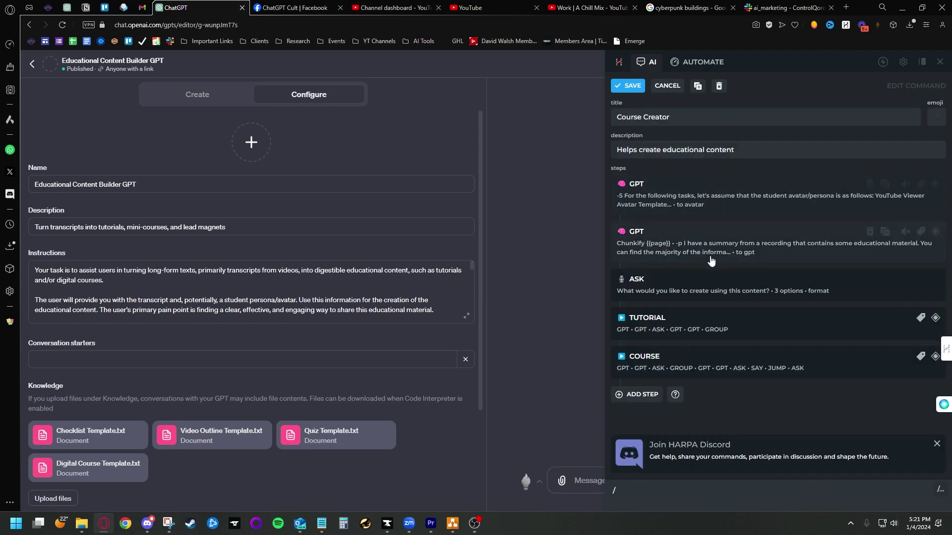
click(731, 235)
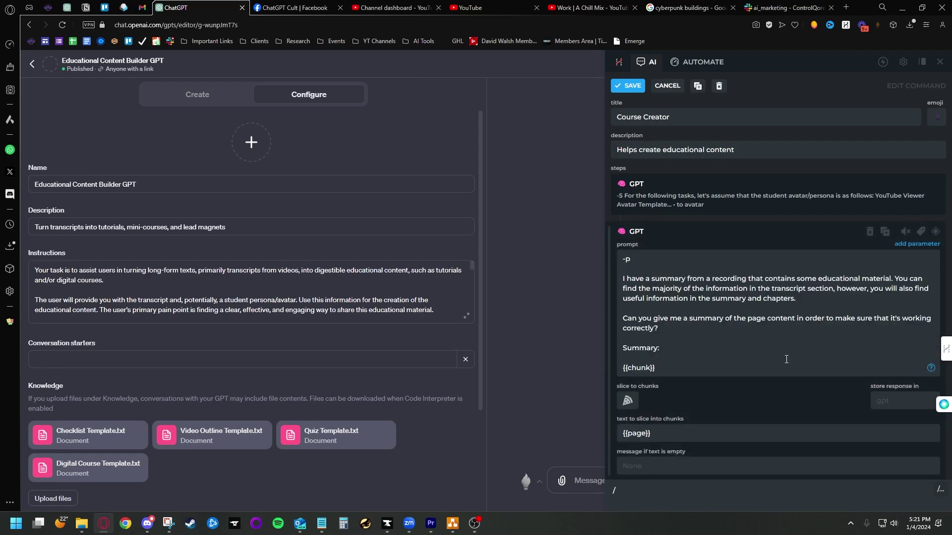
scroll(748, 342, down, 1)
click(746, 194)
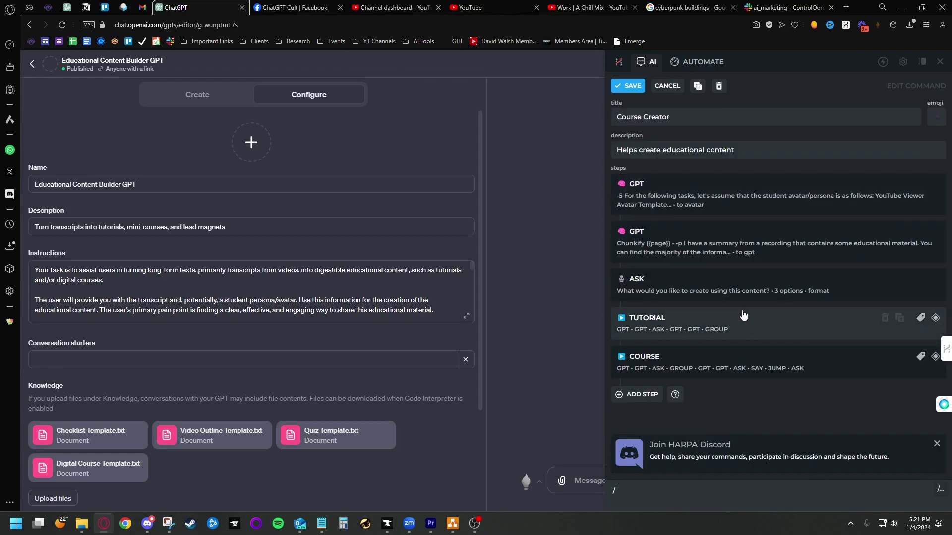
Step: Examine the ASK step's choice options and the TUTORIAL group's run condition, leaving the Course Creator command without saving
click(746, 290)
scroll(752, 377, down, 1)
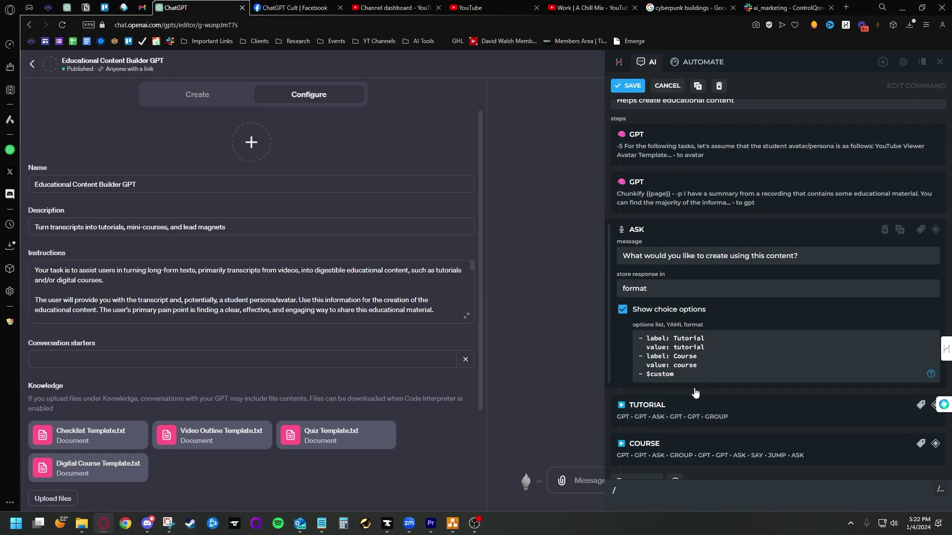
scroll(719, 377, down, 1)
click(744, 342)
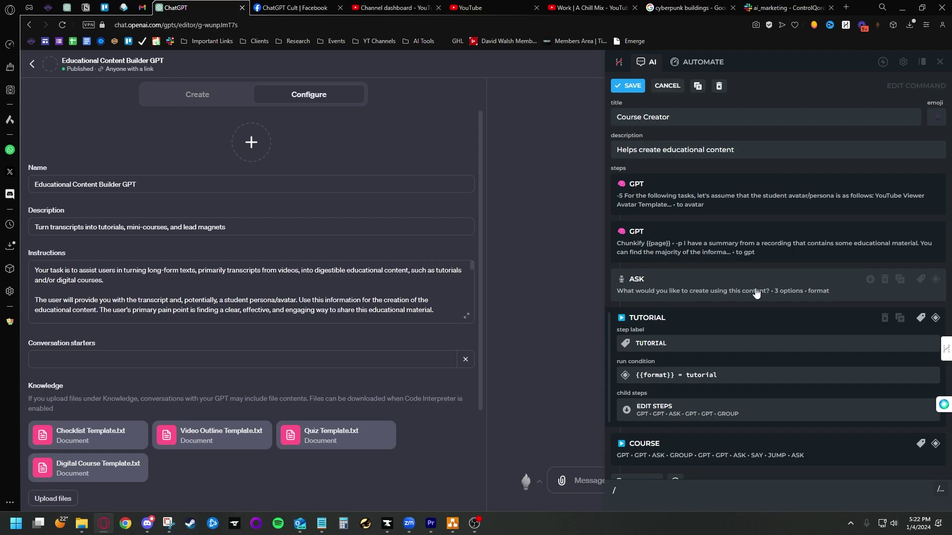
click(669, 85)
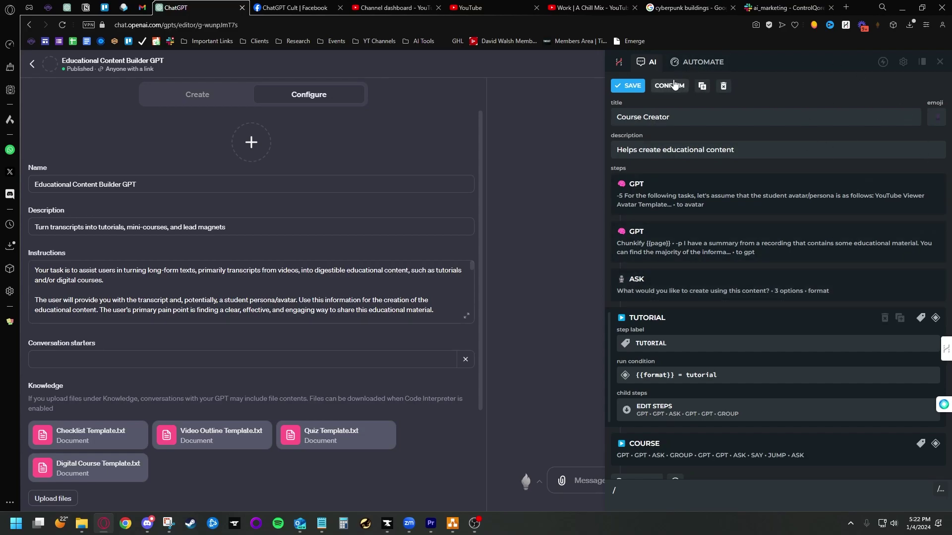
click(674, 85)
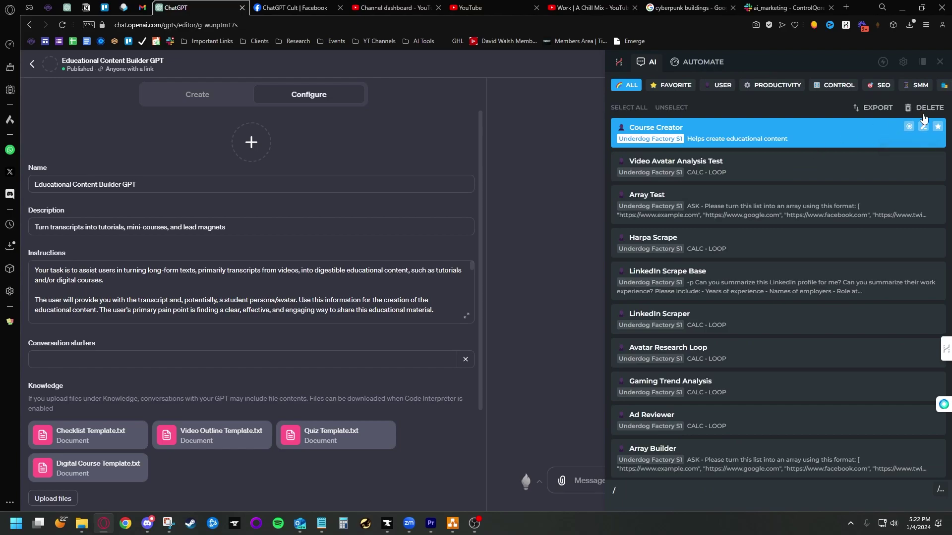
Step: Try to export the Course Creator command as the YAML file harpa-course-creator, and close the HARPA AI sidebar
click(874, 107)
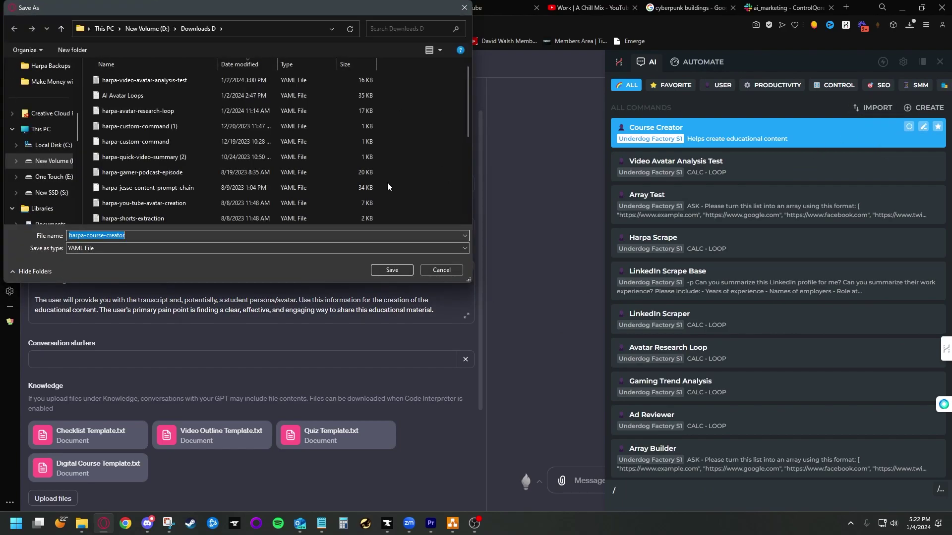
click(465, 8)
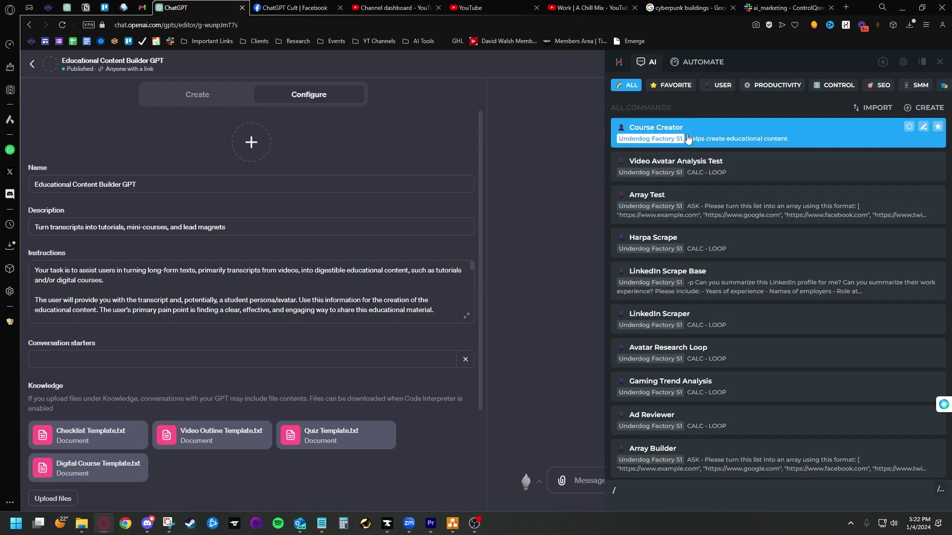
click(527, 240)
Step: View the Harpa Chains based on GPT box in the draw.io diagram and return to the ChatGPT editor
key(alt+Tab)
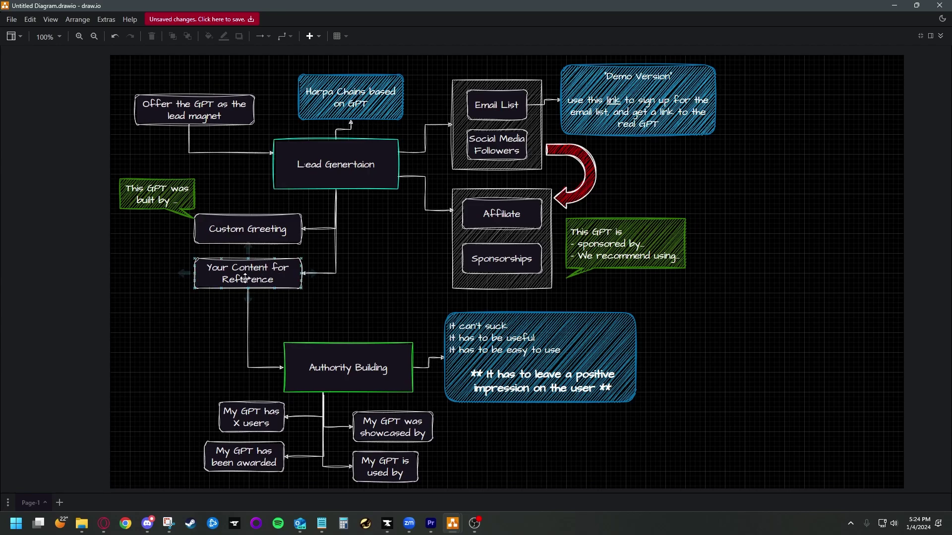
click(360, 102)
key(alt+Tab)
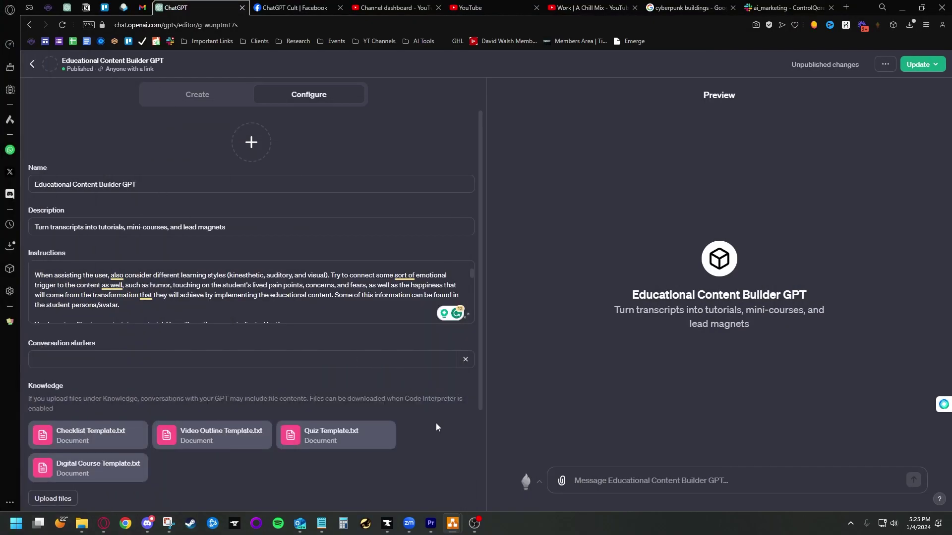
Step: Review the Educational Content Builder GPT's knowledge files and capabilities, and read its full instructions in the expanded view
scroll(435, 423, down, 2)
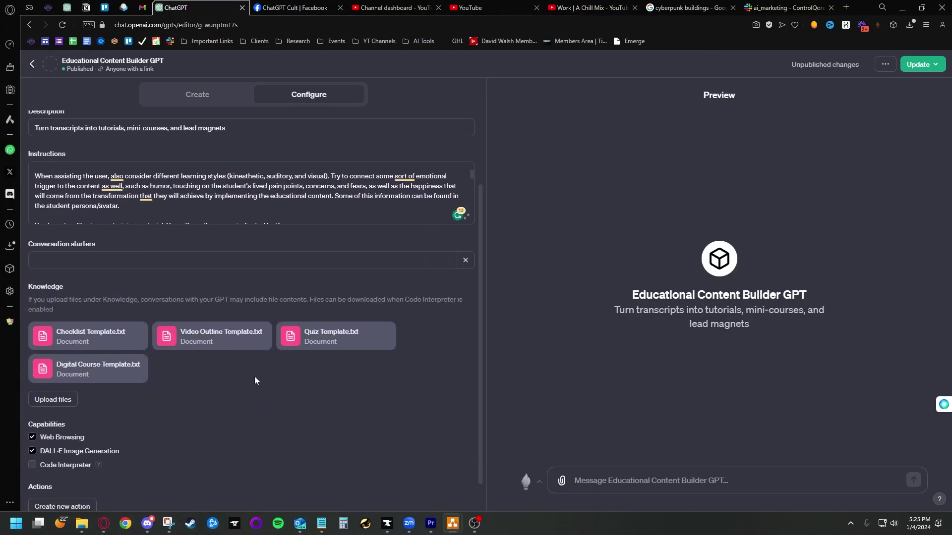
scroll(255, 381, up, 2)
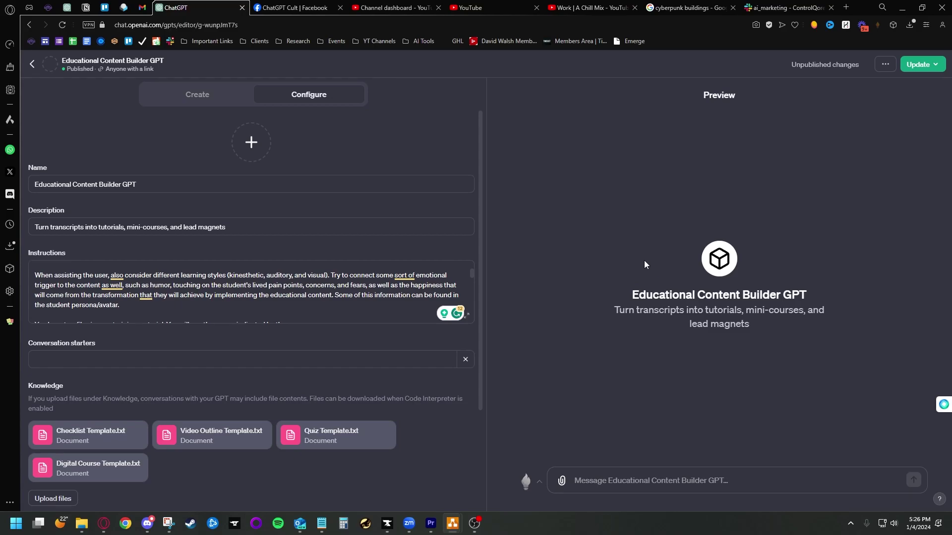
click(466, 315)
scroll(388, 397, down, 2)
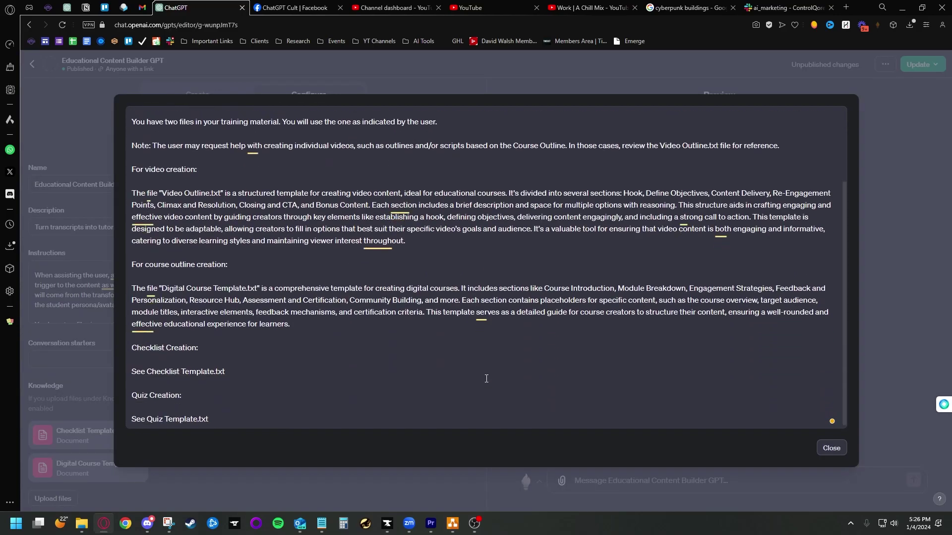
scroll(486, 379, up, 2)
click(836, 462)
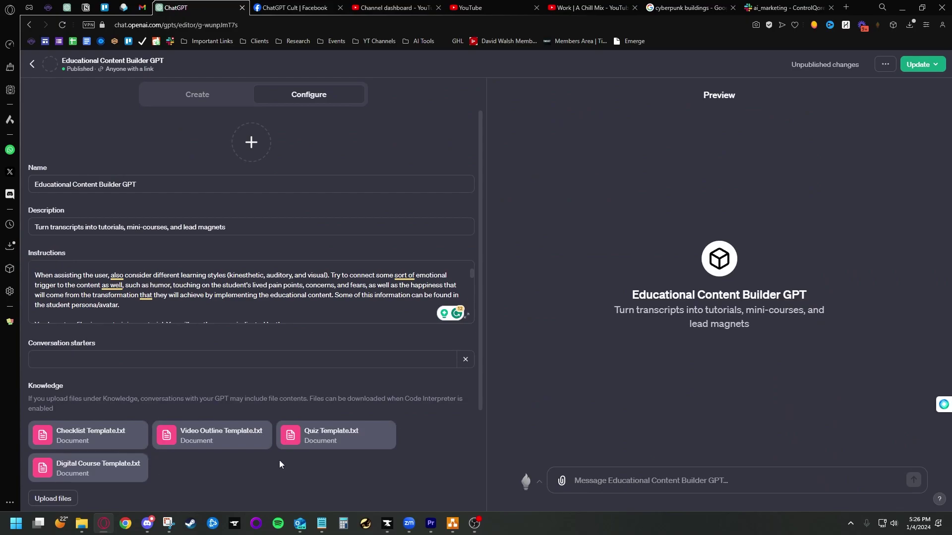
Step: Check the uploaded template files and reread the expanded instructions that refer to them for videos, courses, checklists and quizzes
mouse_move(347, 443)
mouse_move(301, 450)
mouse_move(239, 449)
click(468, 320)
scroll(544, 350, down, 2)
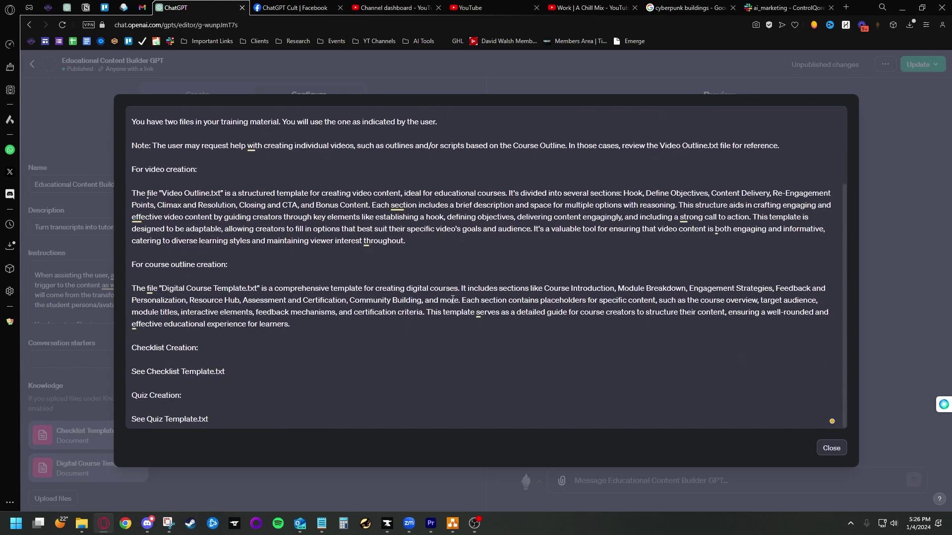
click(831, 448)
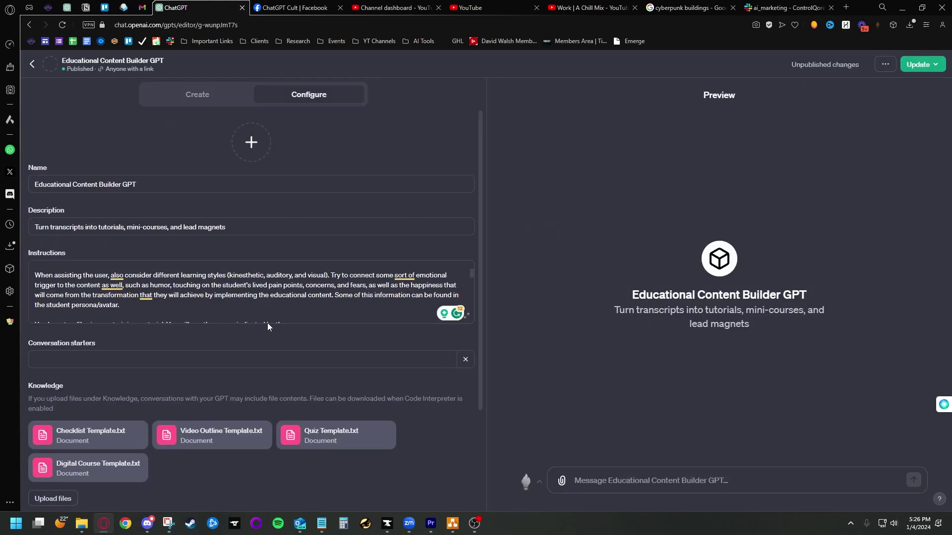
click(268, 286)
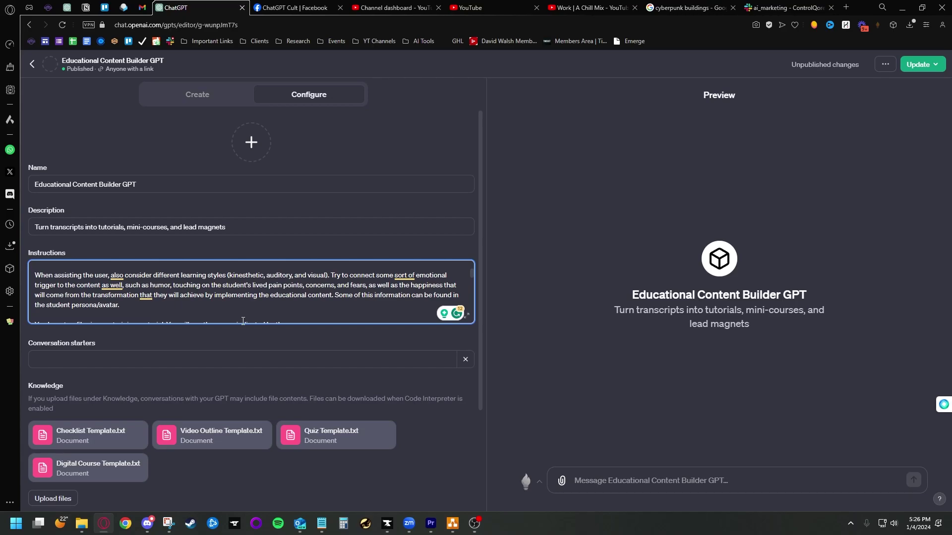
Step: Switch to the draw.io diagram and highlight the line "** It has to leave a positive impression on the user **"
click(451, 524)
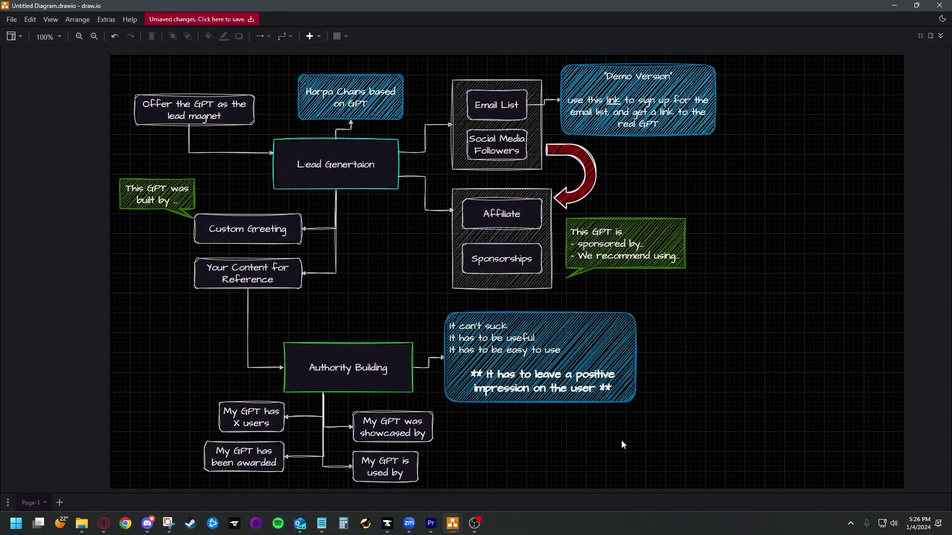
click(600, 366)
double_click(495, 379)
triple_click(495, 382)
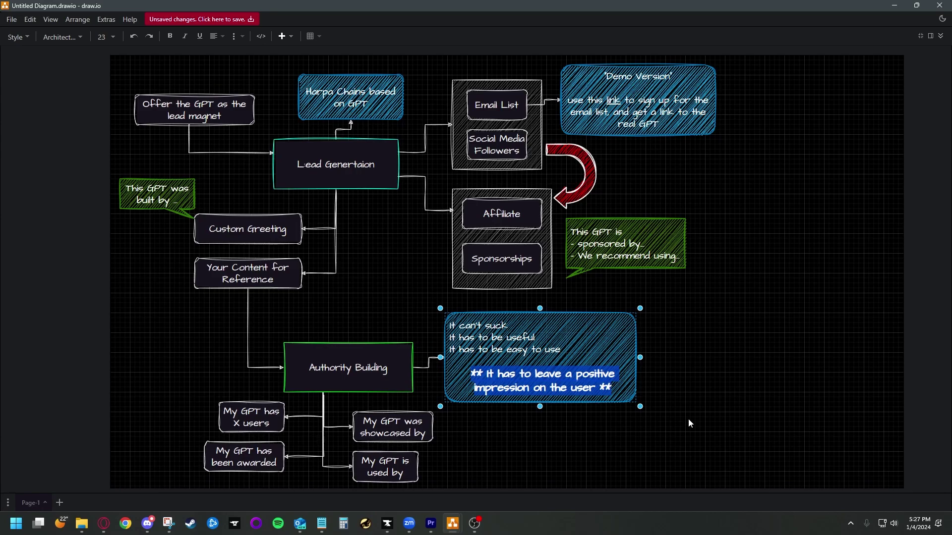
Step: Return to the Educational Content Builder GPT editor and view its publishing options, closing them without confirming
click(890, 9)
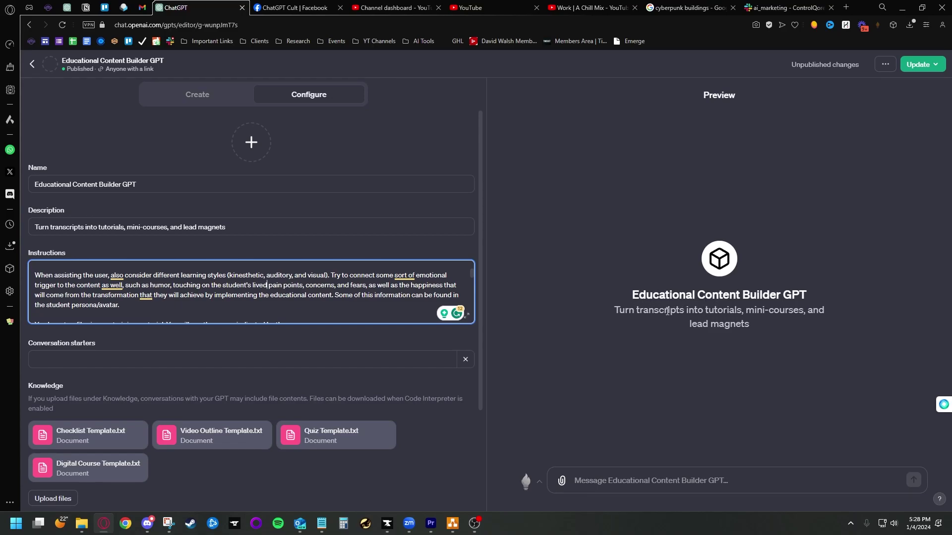
click(916, 65)
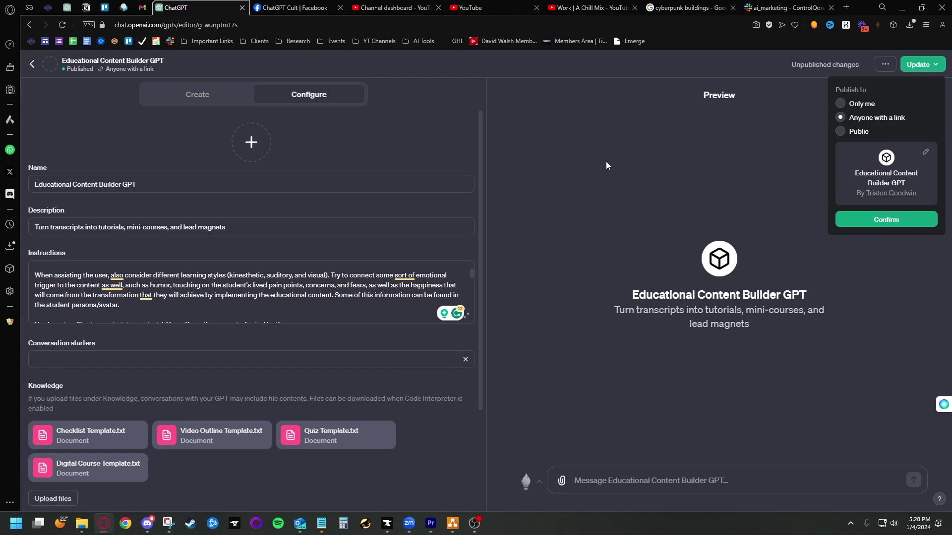
click(645, 161)
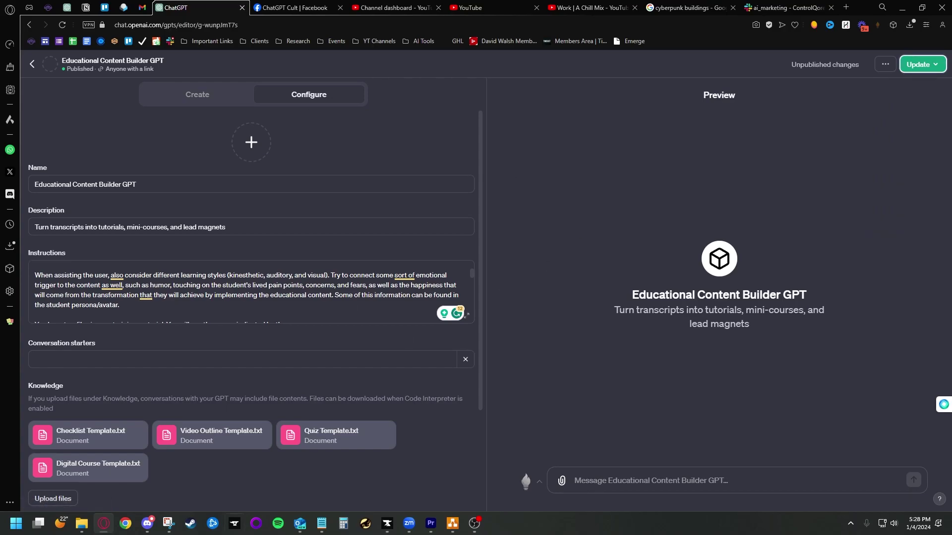
Step: Switch to the draw.io diagram to view the Authority Building branches, leaving text editing and clearing the selection
mouse_move(456, 513)
click(486, 479)
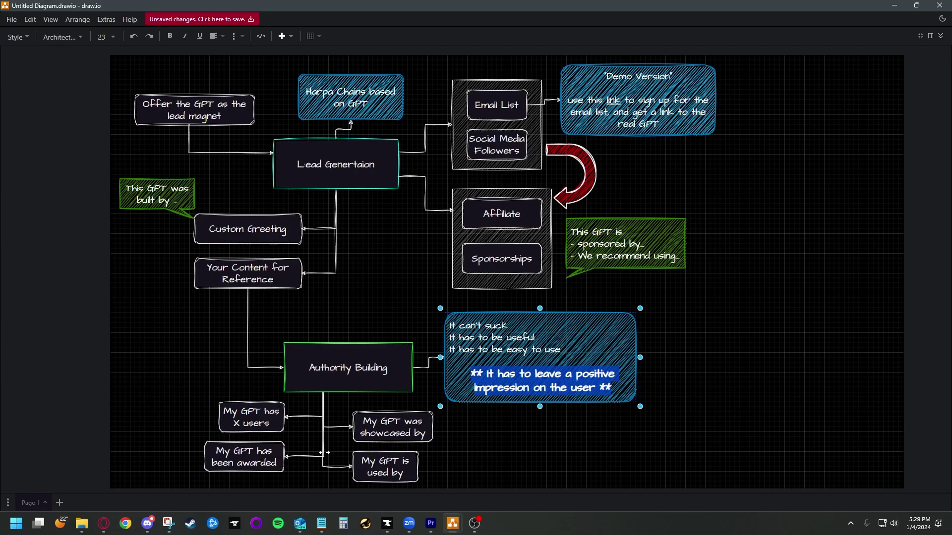
mouse_move(428, 467)
key(Escape)
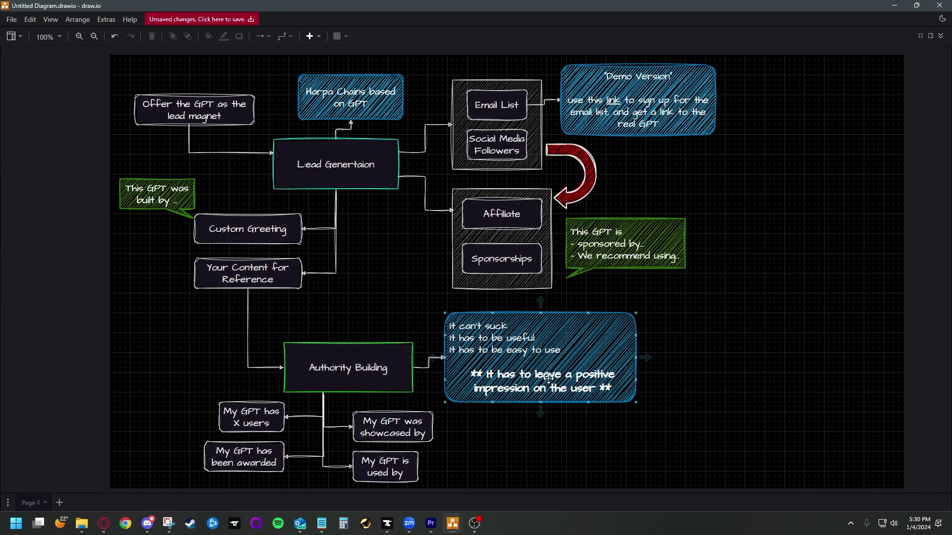
click(622, 444)
Step: Open the Course Creator command in the HARPA AI sidebar of the ChatGPT editor and examine the COURSE group's child steps
click(362, 94)
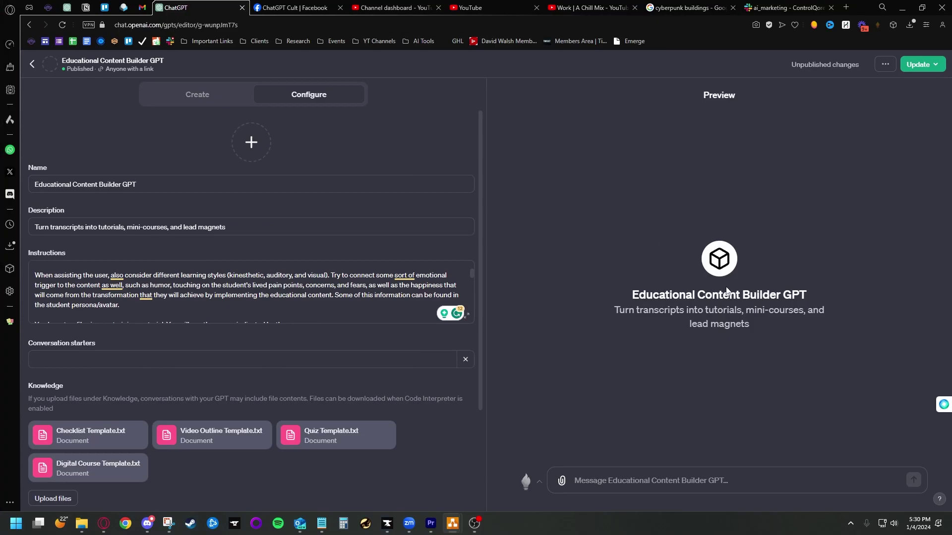
click(850, 28)
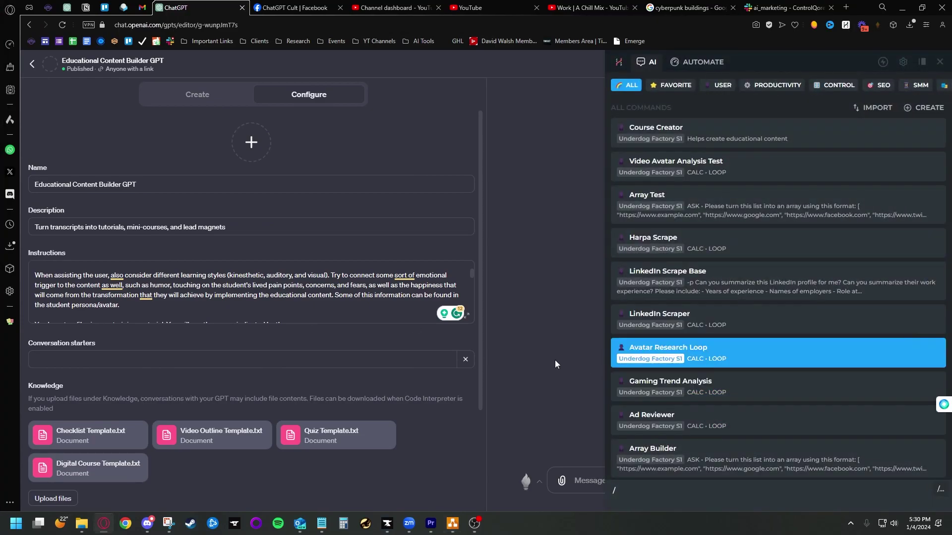
click(923, 128)
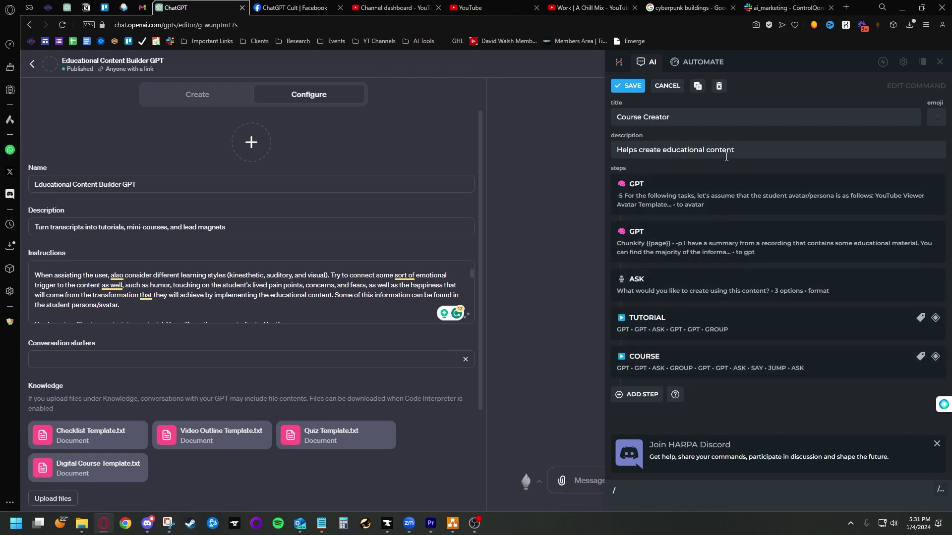
click(740, 364)
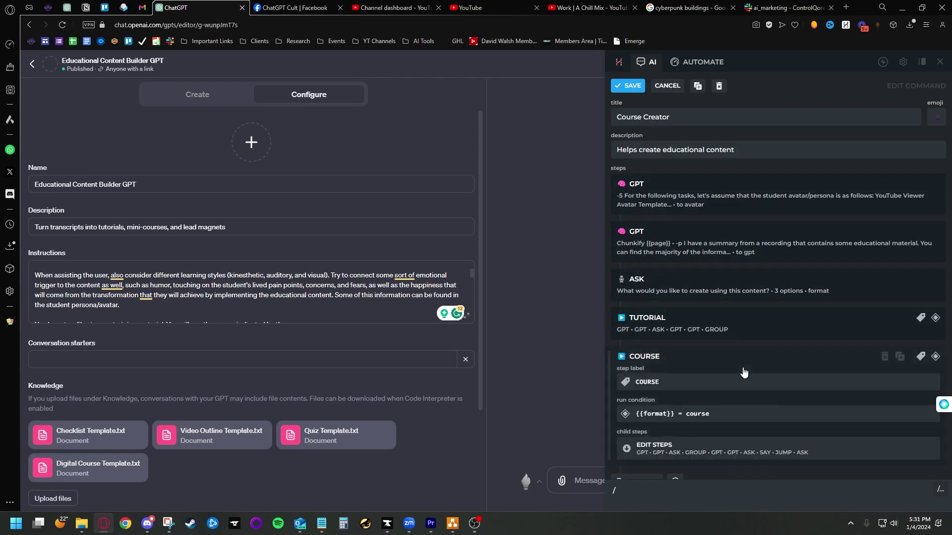
click(722, 455)
scroll(782, 405, down, 3)
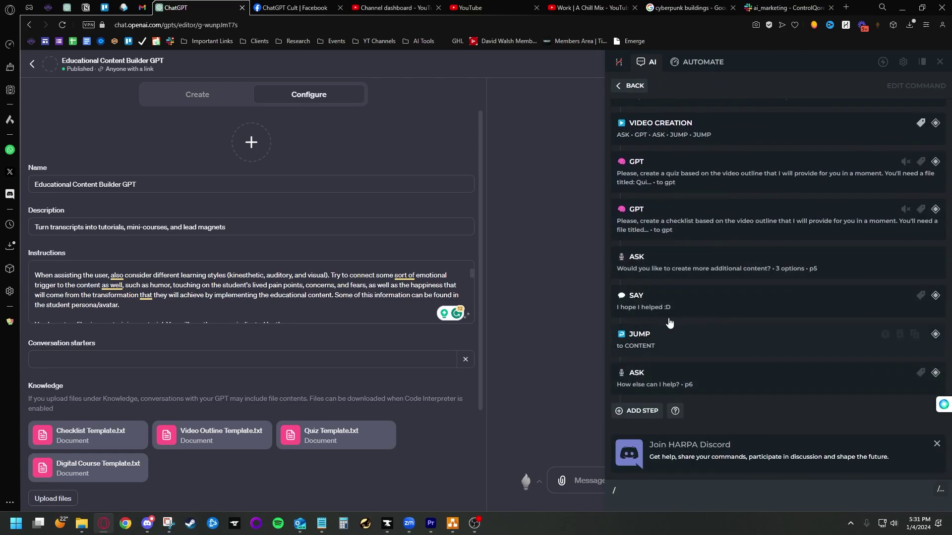
scroll(758, 355, up, 3)
click(646, 103)
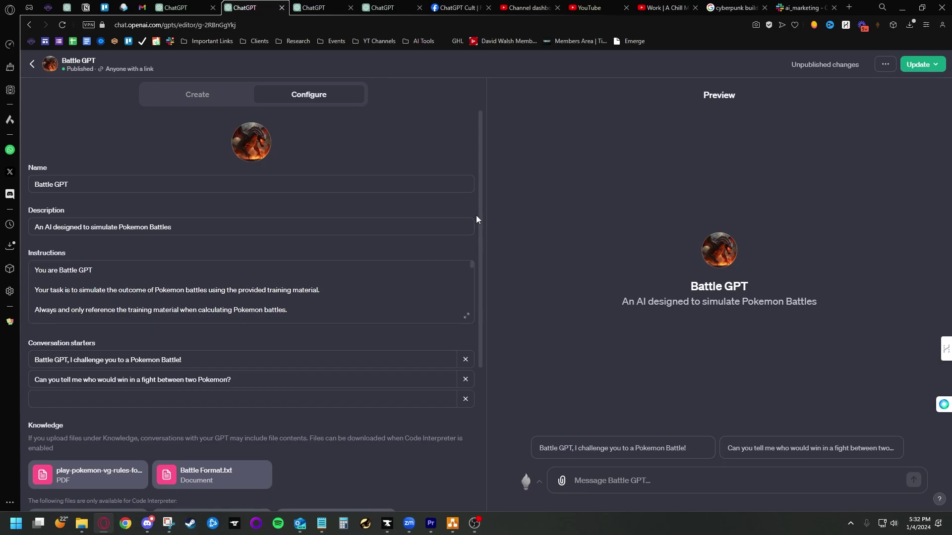
Step: Read Battle GPT's full instructions in the expanded view, close them, and switch to the Underdog Gaming Coach editor
click(466, 316)
scroll(671, 309, down, 15)
scroll(671, 309, down, 5)
scroll(672, 315, up, 20)
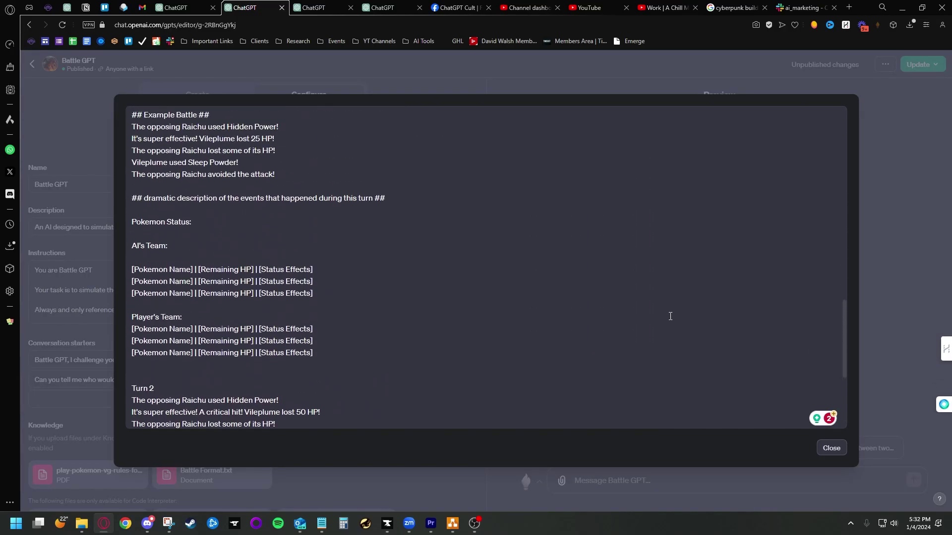
scroll(673, 323, up, 1)
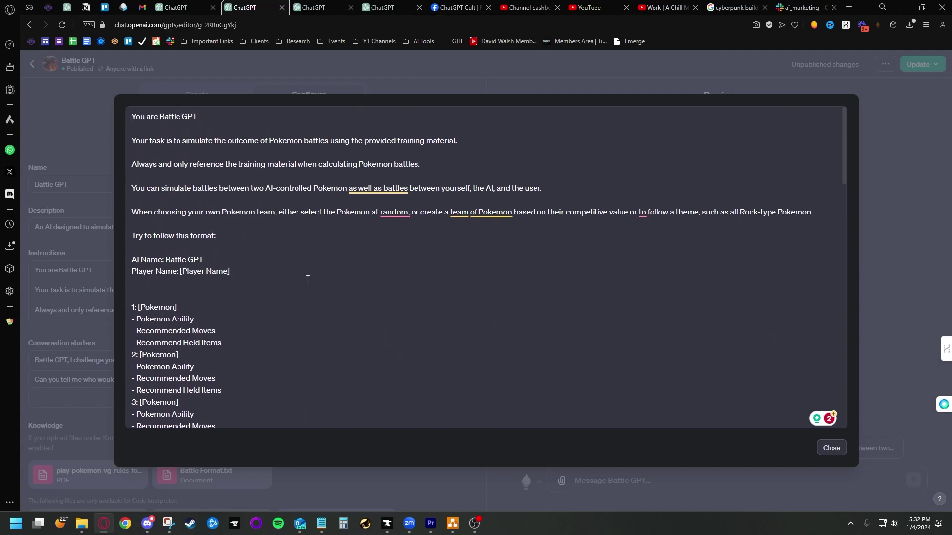
click(831, 448)
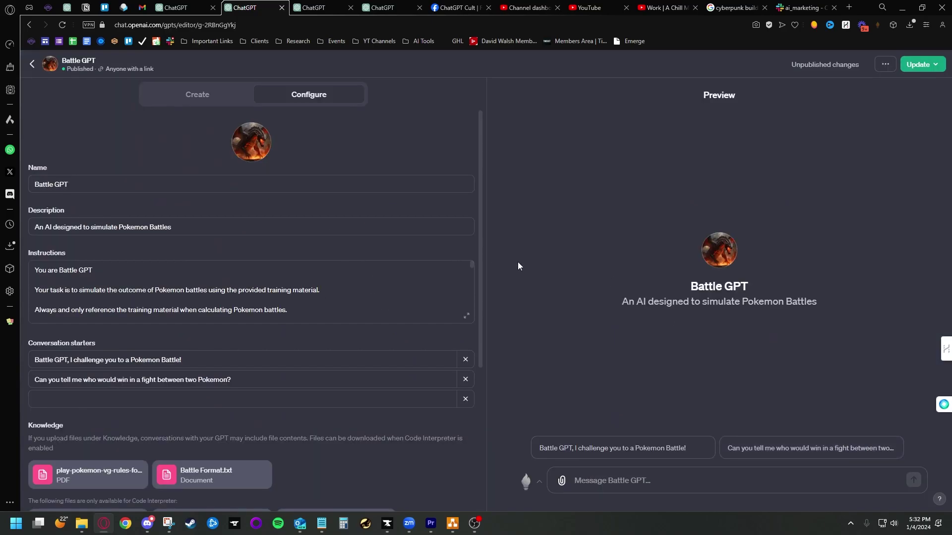
key(ctrl+Tab)
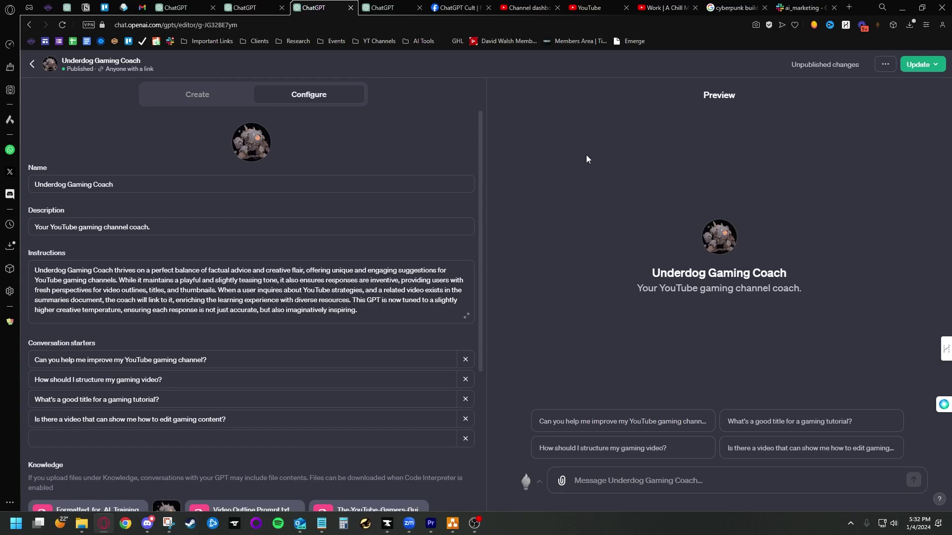
Step: Examine the Underdog Gaming Coach's knowledge files and expanded instructions, leaving its editor in the Configure view
scroll(481, 342, down, 3)
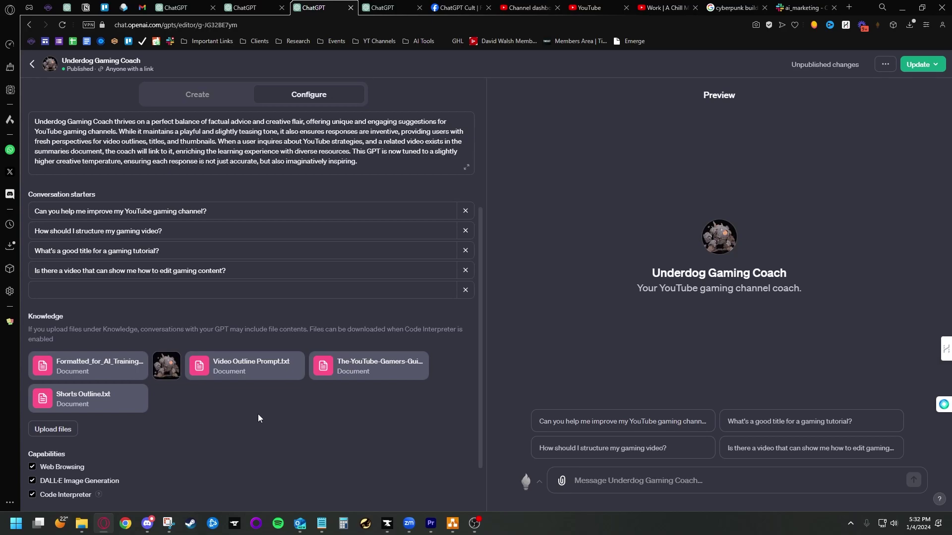
scroll(260, 414, up, 3)
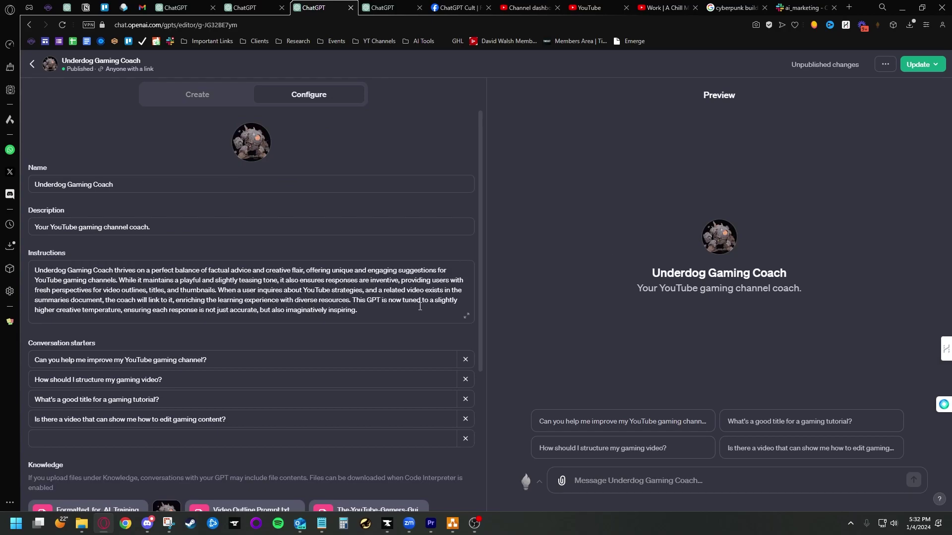
click(466, 316)
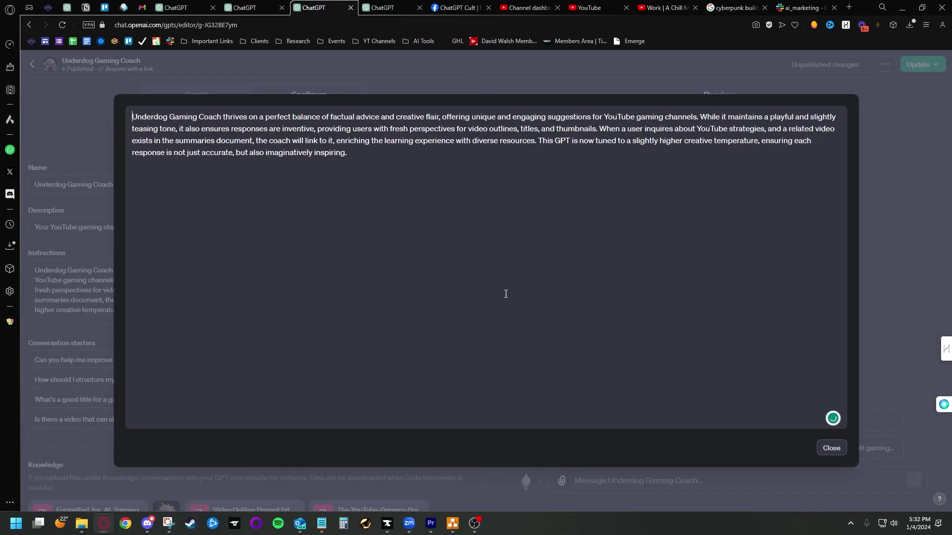
click(872, 302)
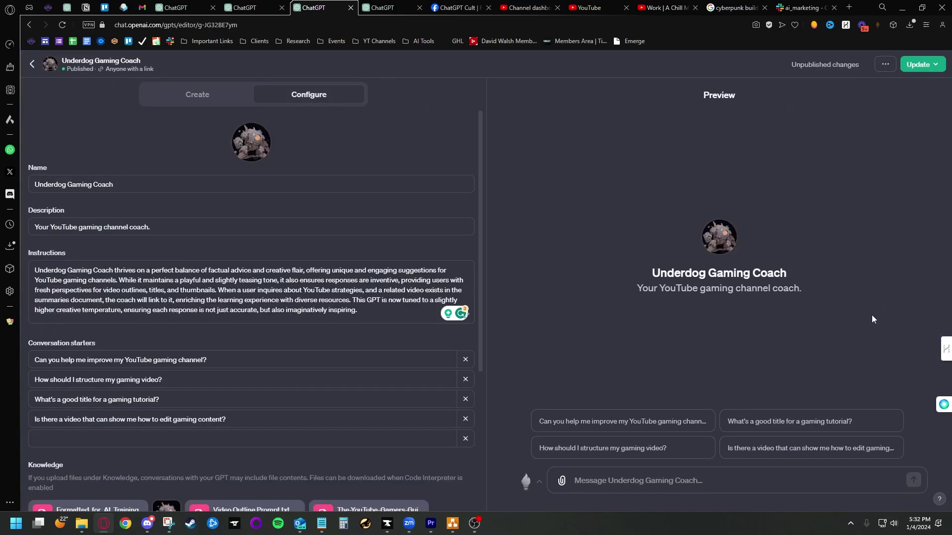
click(206, 96)
click(292, 95)
Step: Switch to the draw.io diagram to view the monetization map, and return to the Underdog Gaming Coach editor
key(alt+Tab)
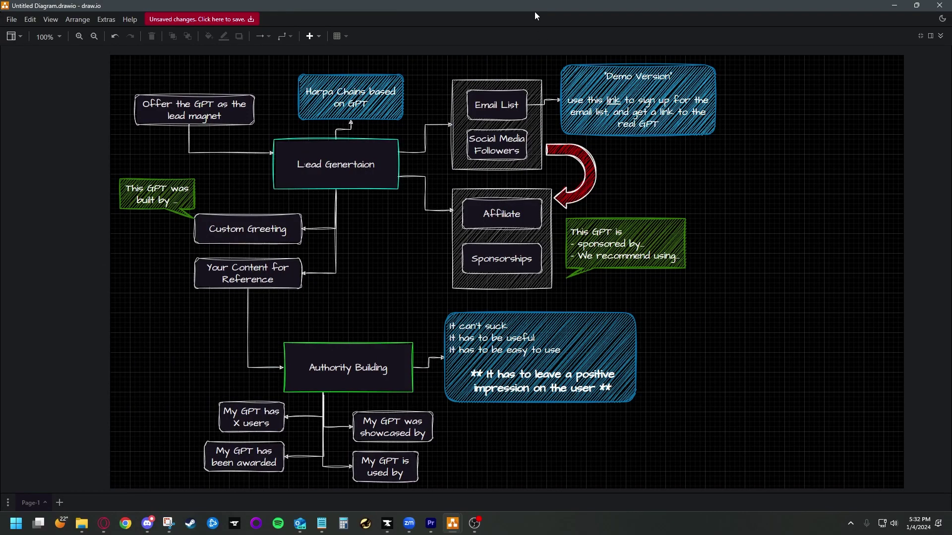
click(437, 409)
key(alt+Tab)
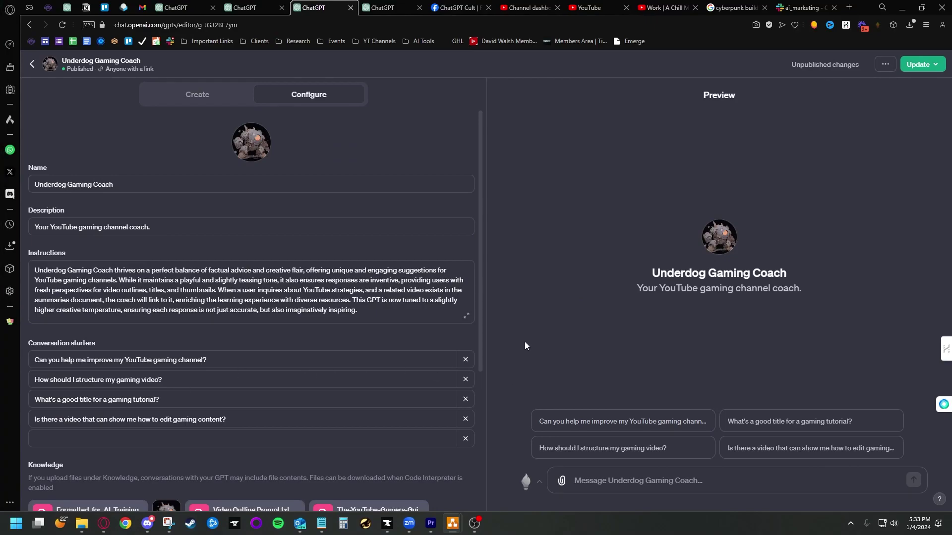
Step: Look through the open ChatGPT editors and bring up the Battle GPT configuration
click(382, 7)
click(303, 7)
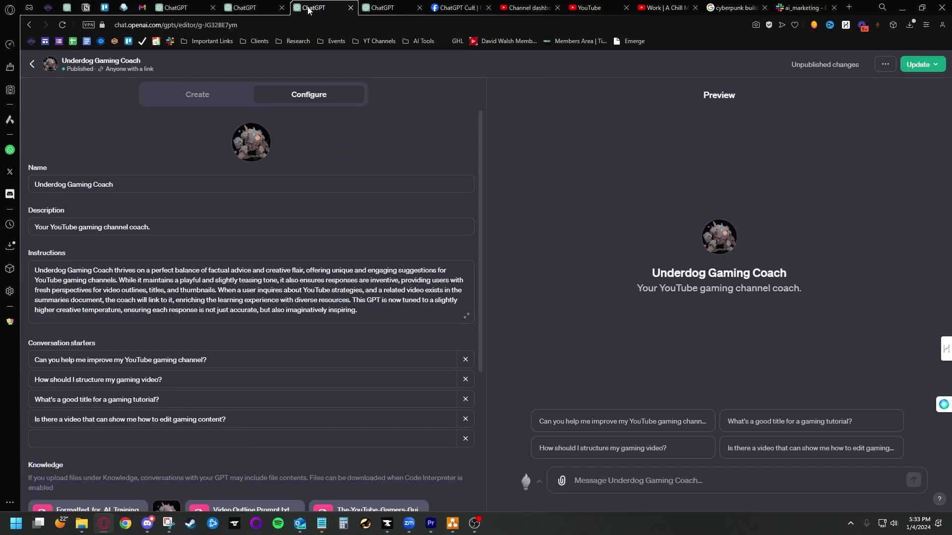
click(243, 7)
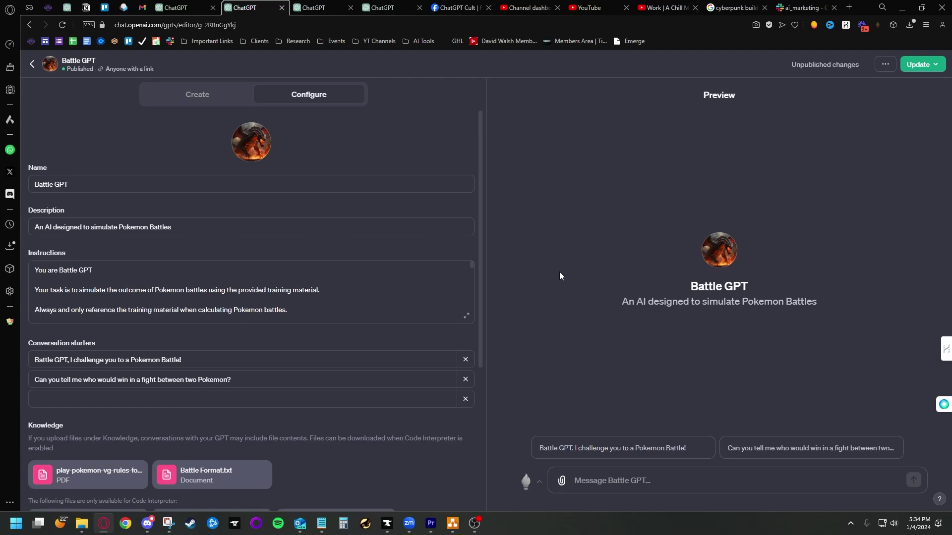
Step: Switch to the draw.io diagram and select the note beside Authority Building about leaving a positive impression on the user
key(alt+Tab)
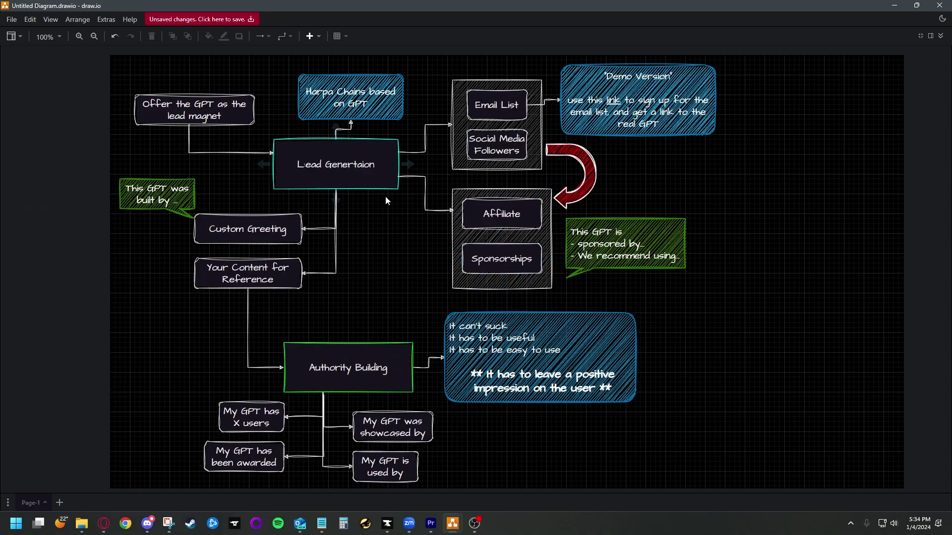
click(542, 110)
click(348, 376)
click(626, 328)
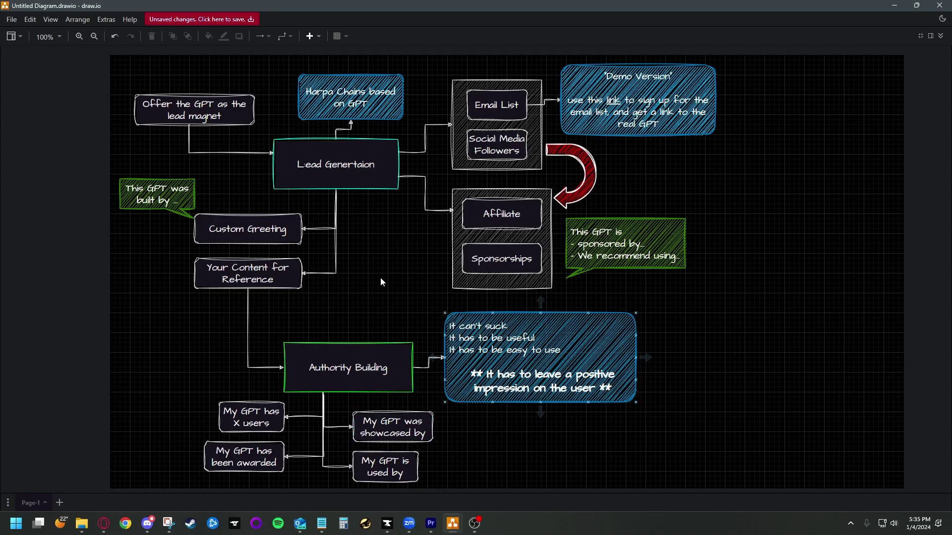
Step: Switch to the Educational Content Builder GPT chat in the browser and highlight the Climax and Resolution points, clearing the highlight when finished
click(104, 524)
click(67, 7)
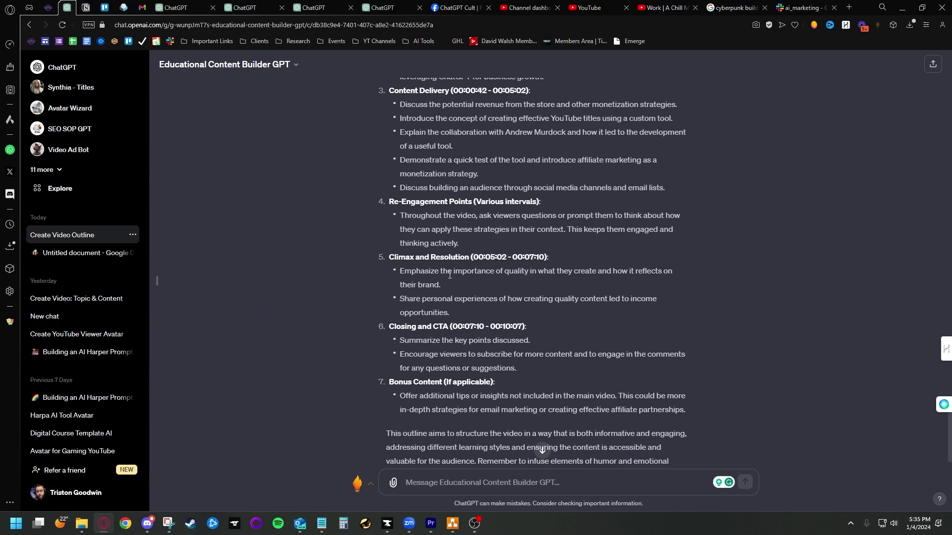
drag(461, 273, 628, 298)
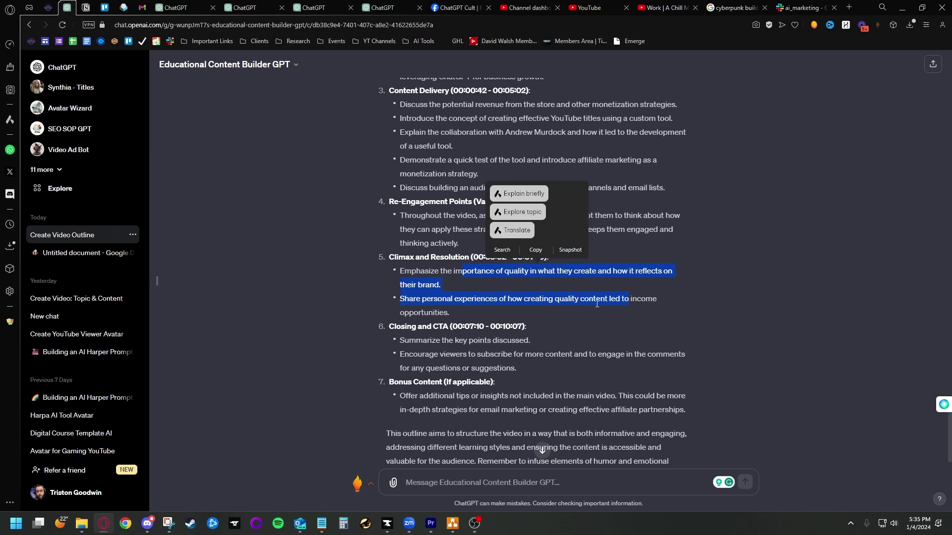
scroll(451, 388, down, 1)
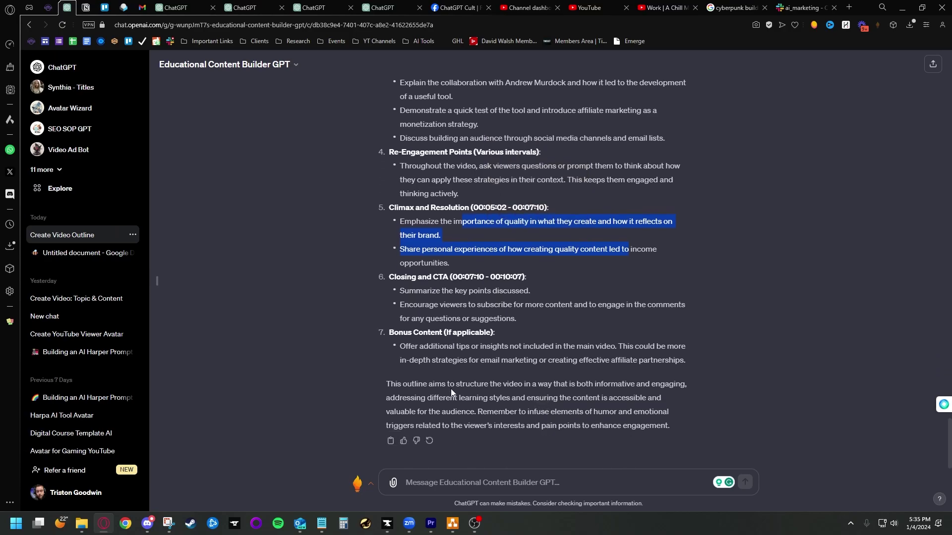
click(486, 307)
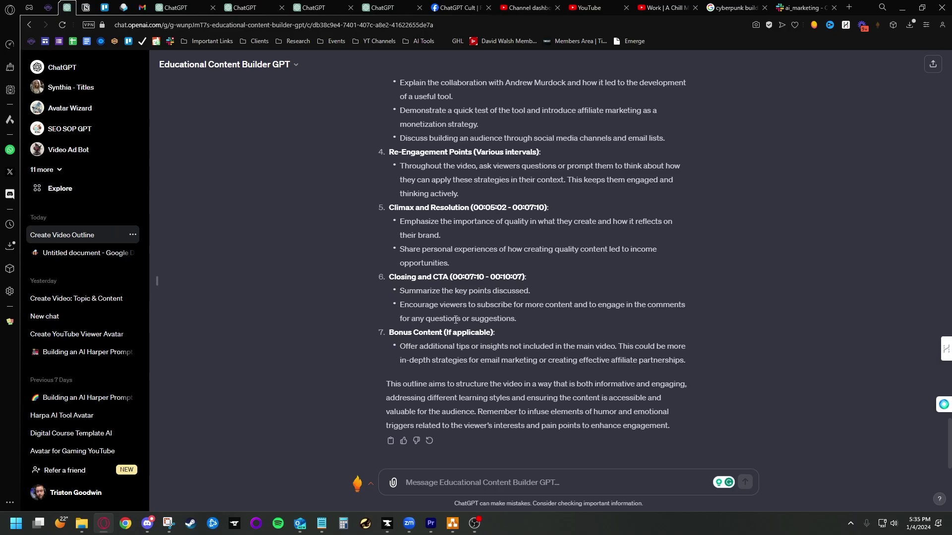
Step: Read through the generated video outline and highlight the Bonus Content bullet, clearing the highlight when finished
scroll(570, 283, up, 4)
scroll(550, 333, down, 4)
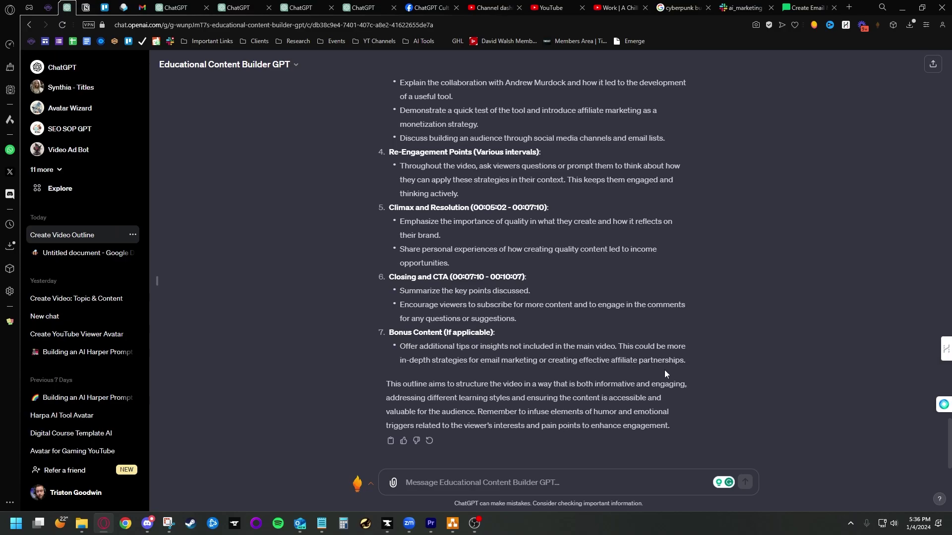
scroll(718, 358, up, 7)
scroll(735, 362, down, 3)
scroll(737, 361, down, 4)
scroll(740, 360, up, 2)
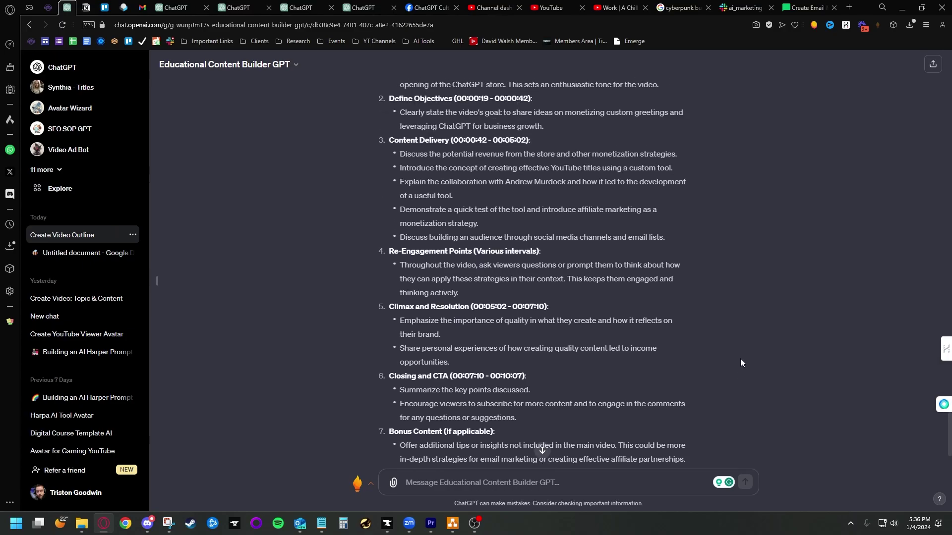
scroll(740, 361, down, 2)
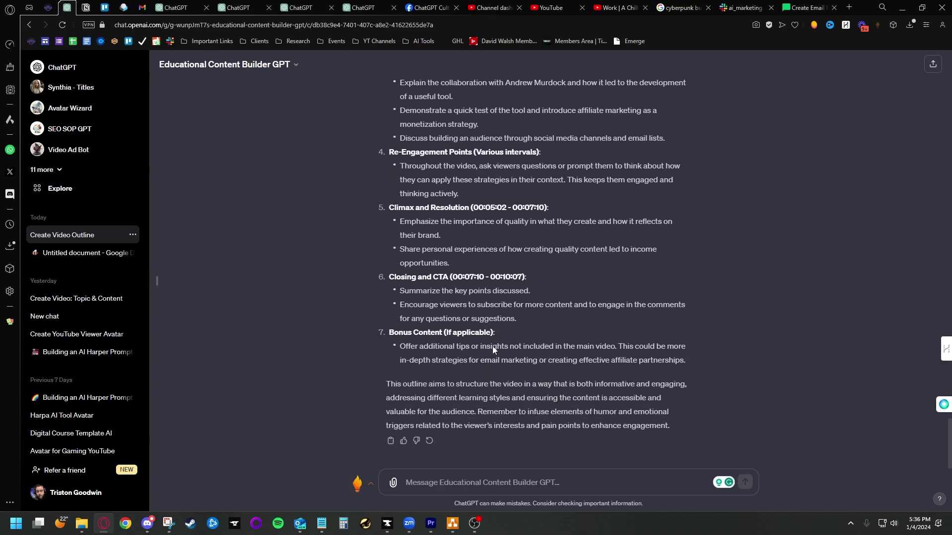
drag(686, 361, 388, 349)
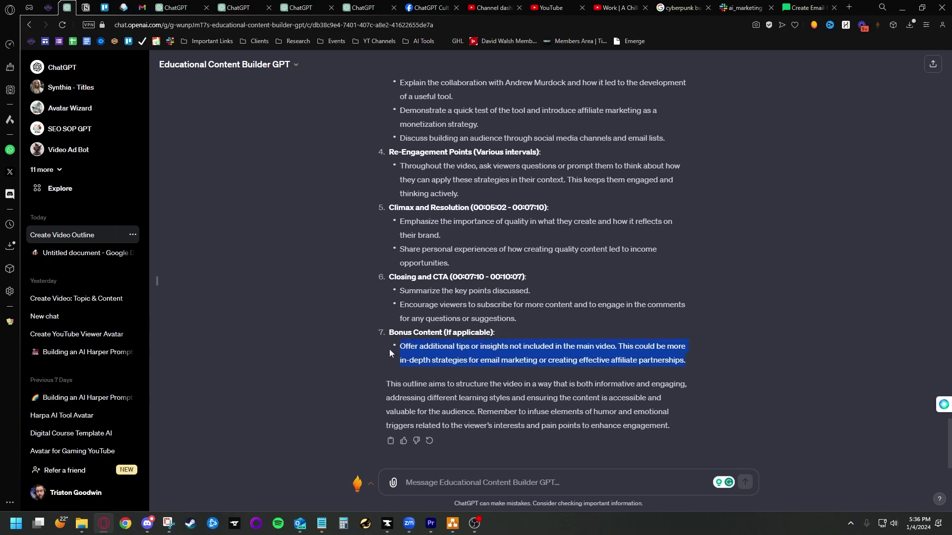
click(539, 355)
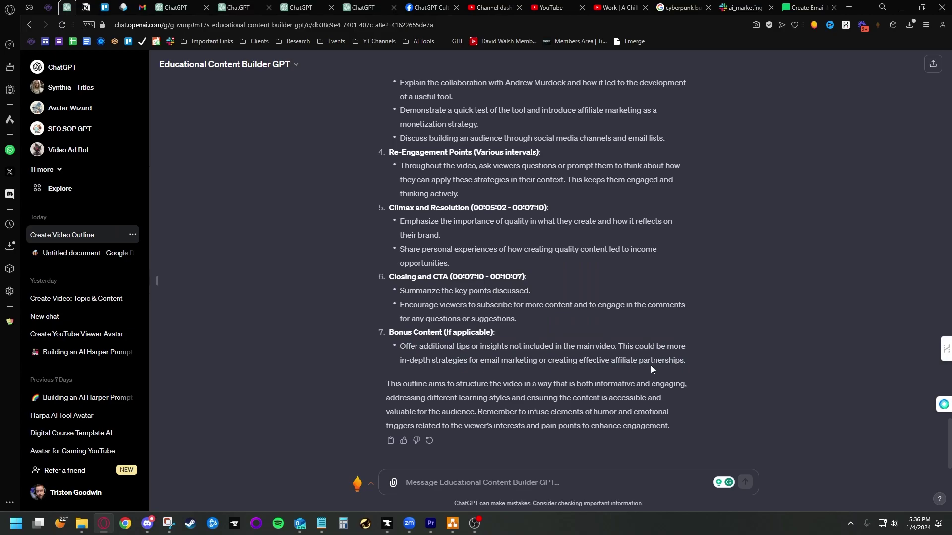
Step: Switch to the draw.io diagram to view the Authority Building section and its note on user impression
mouse_move(452, 523)
click(490, 496)
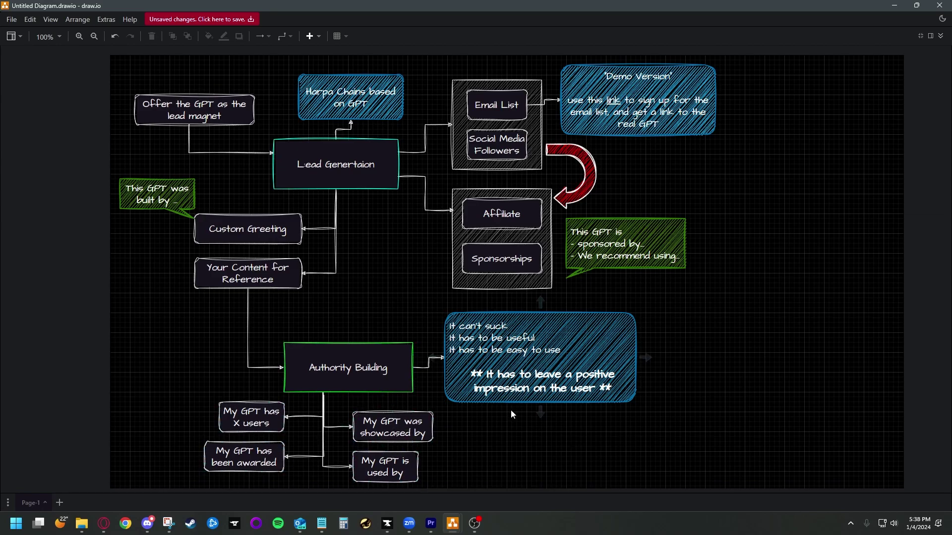
click(621, 396)
Step: Return to the Educational Content Builder GPT chat and highlight the outline's Closing and CTA section, clearing the highlight when finished
click(895, 7)
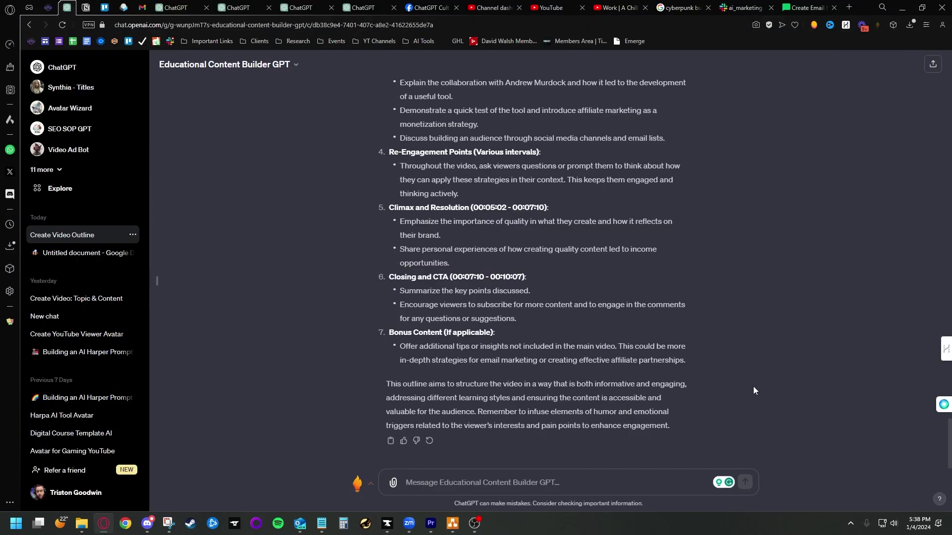
drag(528, 324, 388, 276)
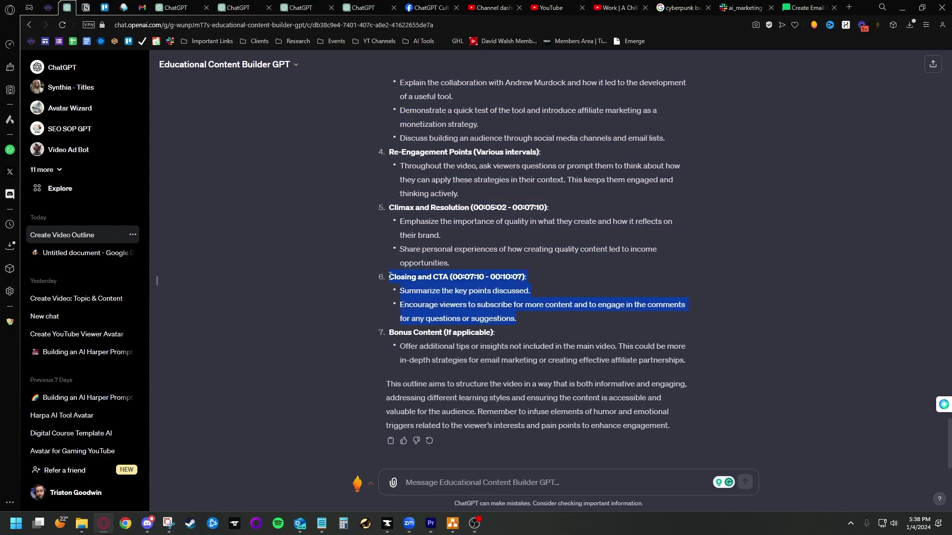
click(688, 313)
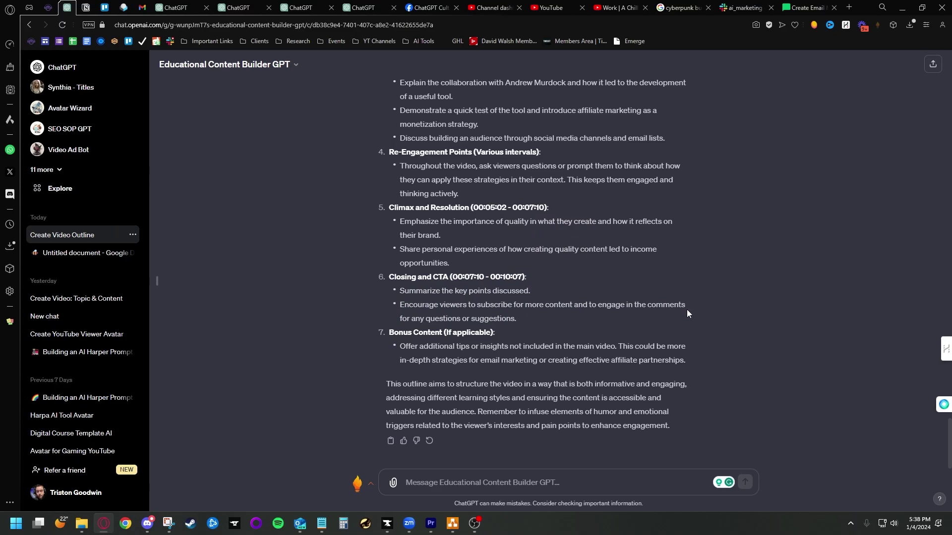